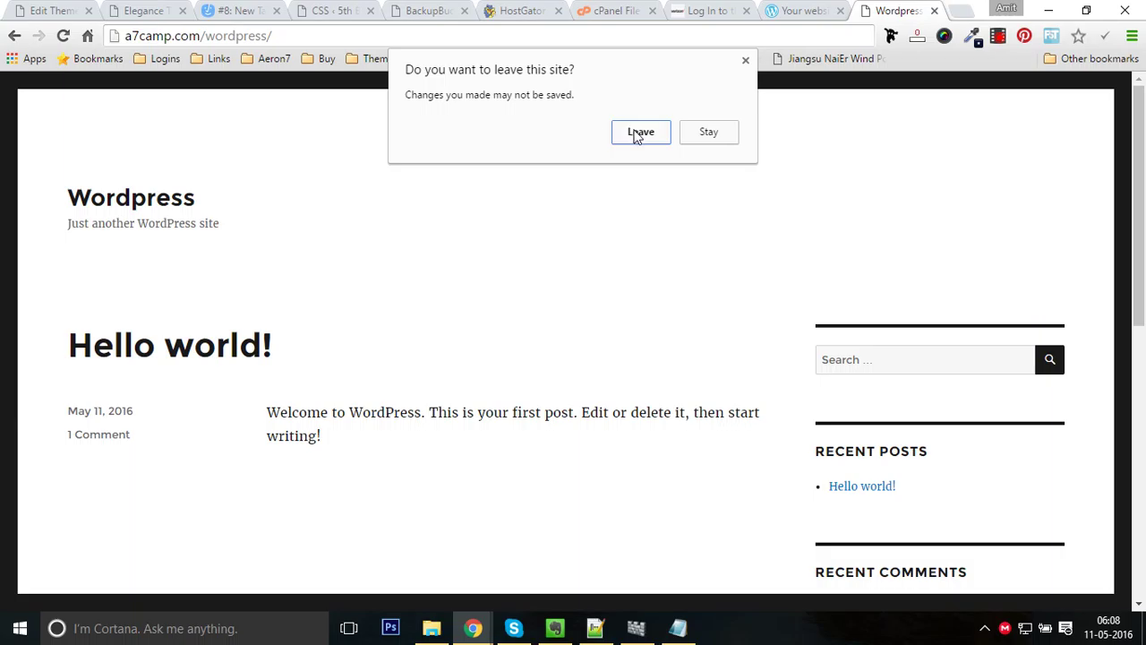
Stay on the WordPress site at the leave prompt to trigger the exit popup, and check the notes in Notepad.
left_click(714, 140)
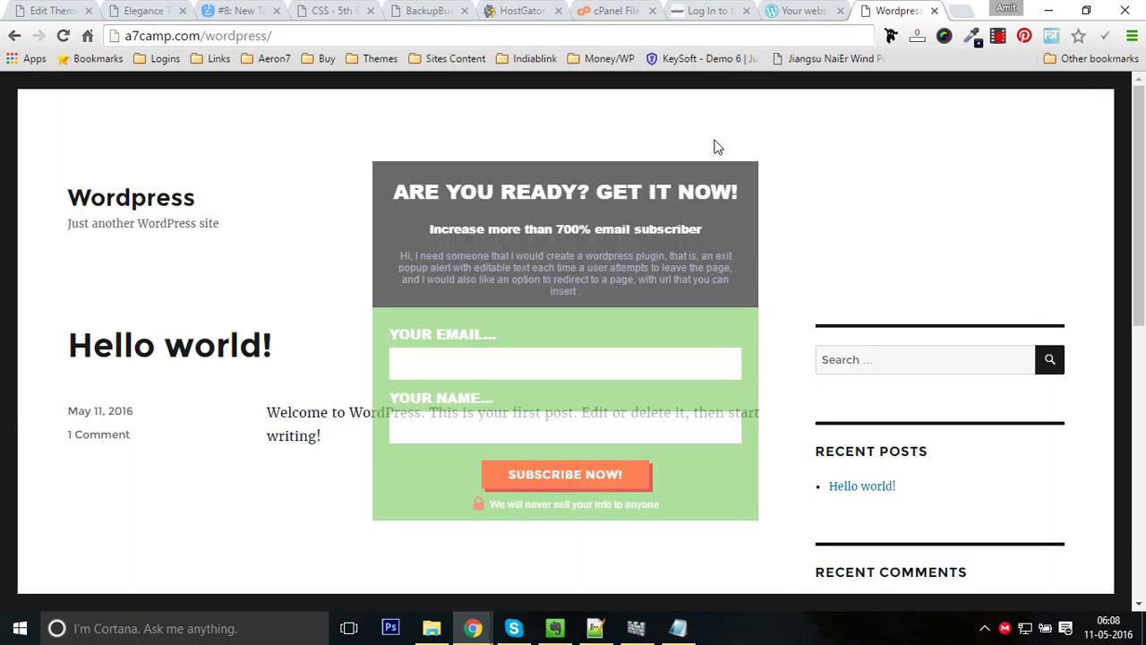
key("alt+Tab")
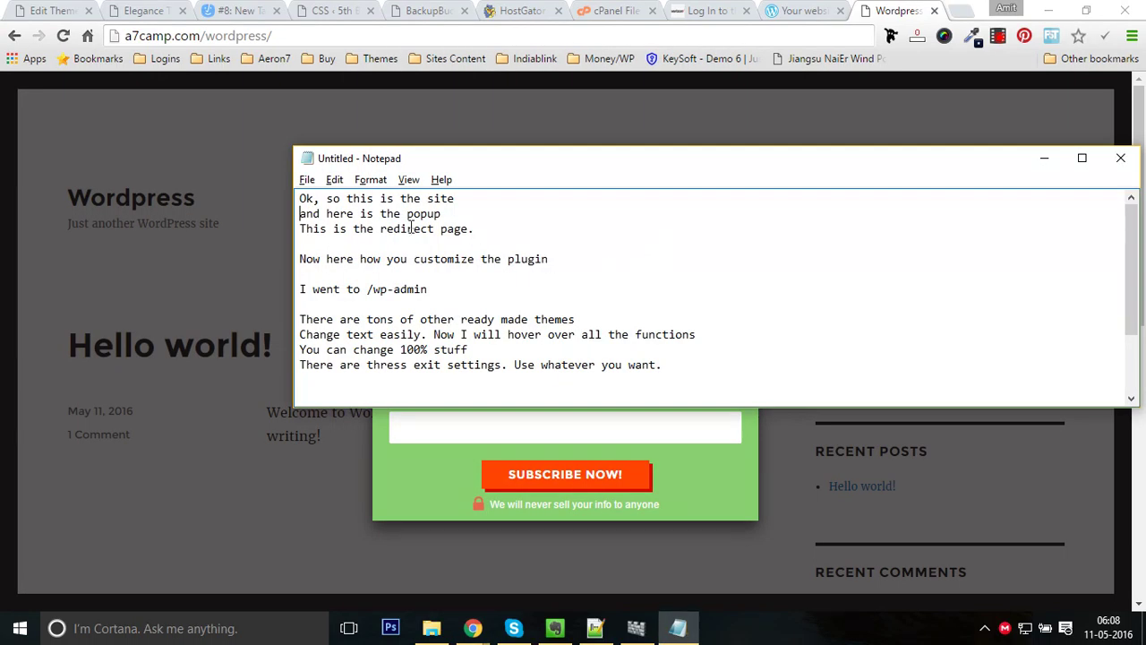
key("alt+Tab")
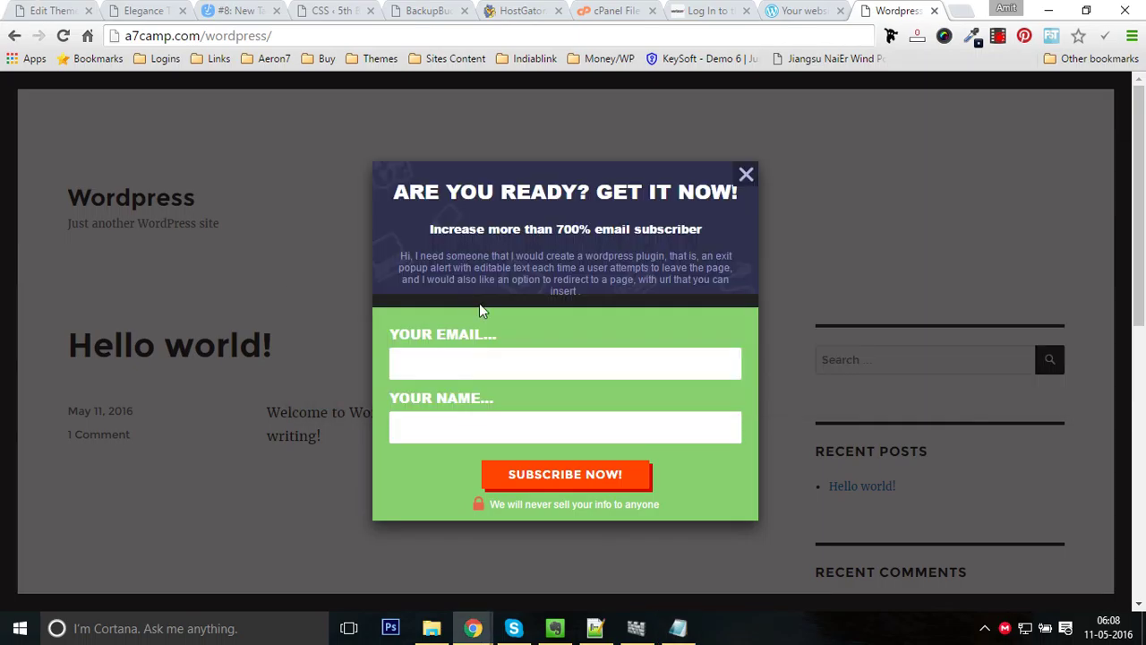
Fill in the popup with the subscriber's email and name, and submit the subscription.
left_click(454, 370)
type("c")
left_click(446, 390)
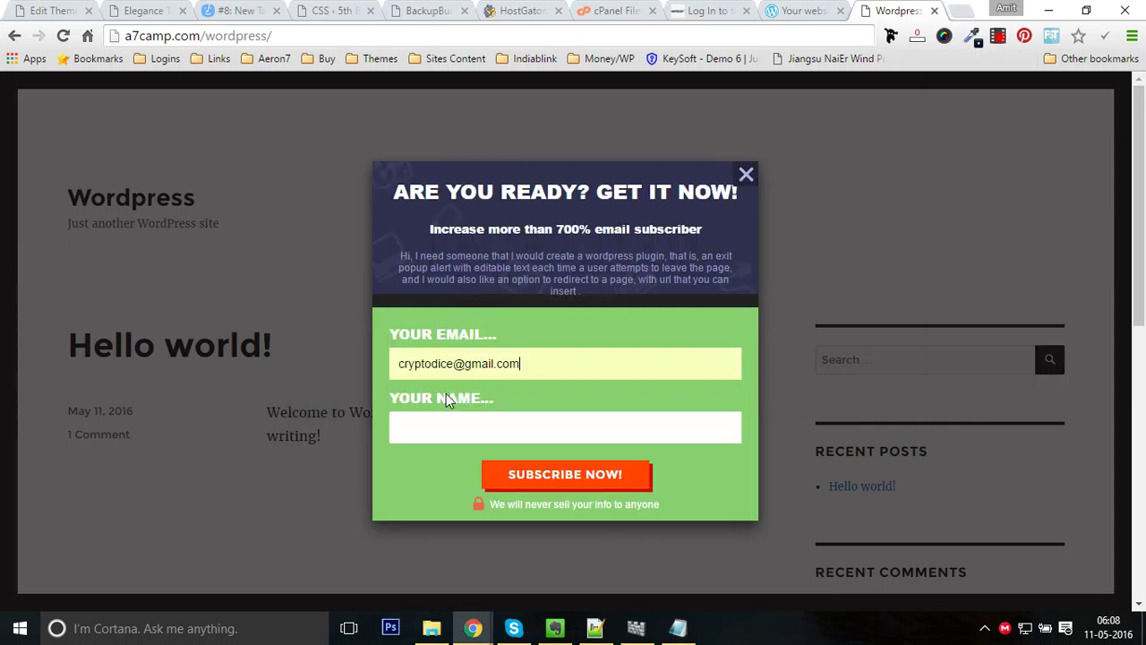
type("a")
left_click(440, 450)
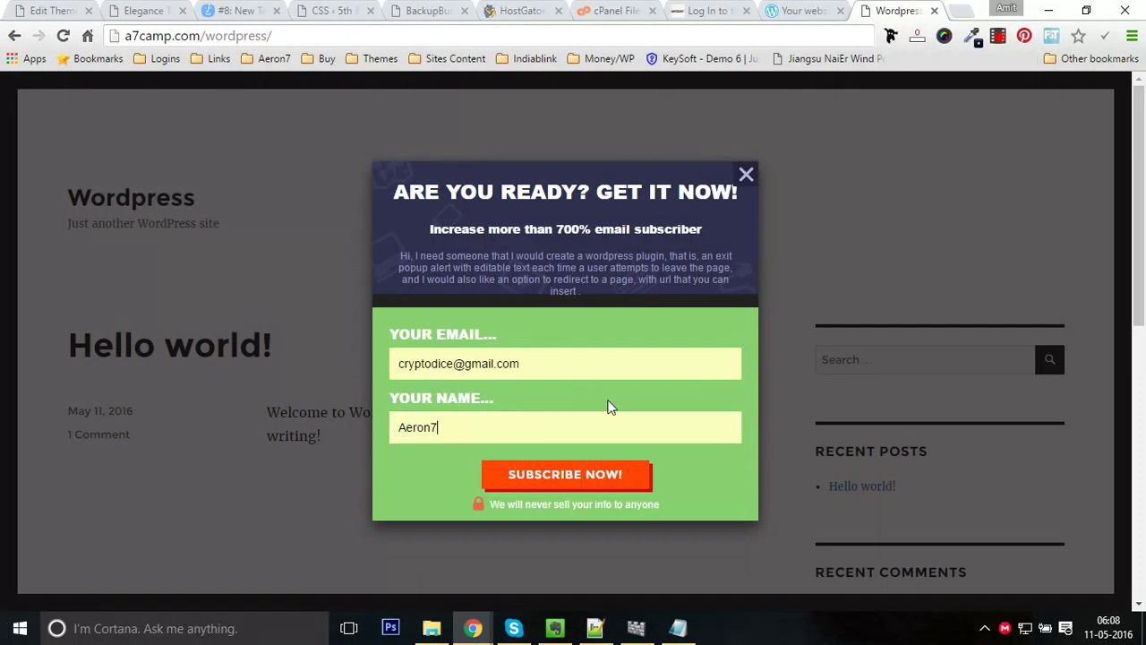
left_click(457, 363)
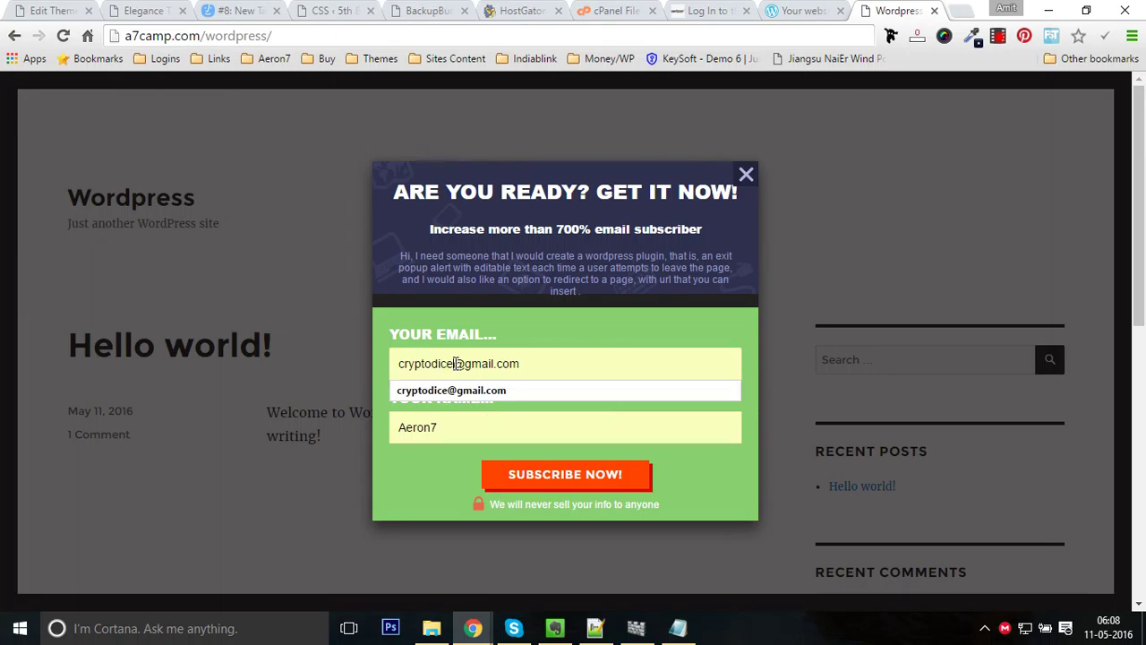
left_click(694, 460)
left_click(568, 476)
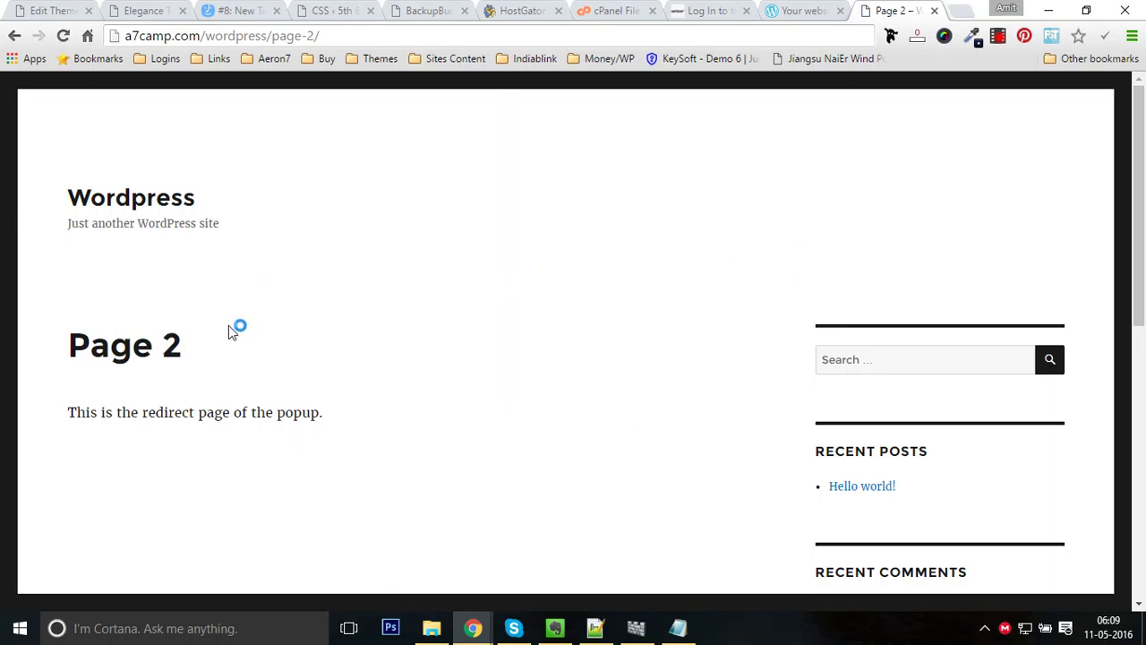
Check the Notepad notes and open the site's admin address, a7camp.com/wordpress/wp-admin, in Chrome.
key("alt+Tab")
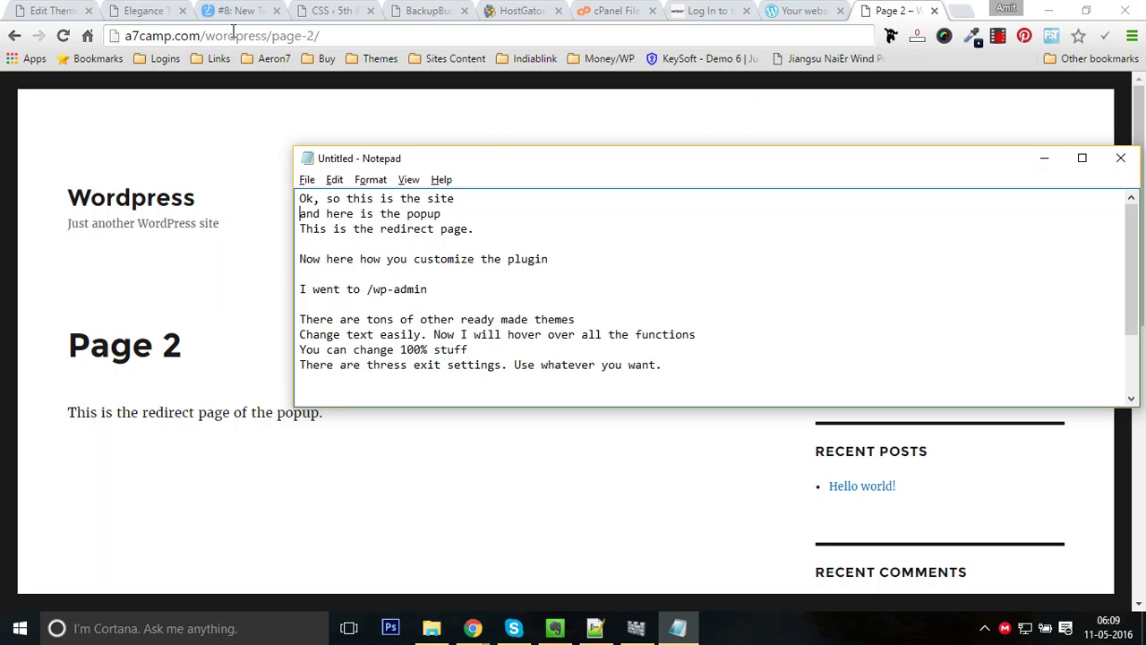
left_click_drag(272, 36, 356, 35)
type("wp-")
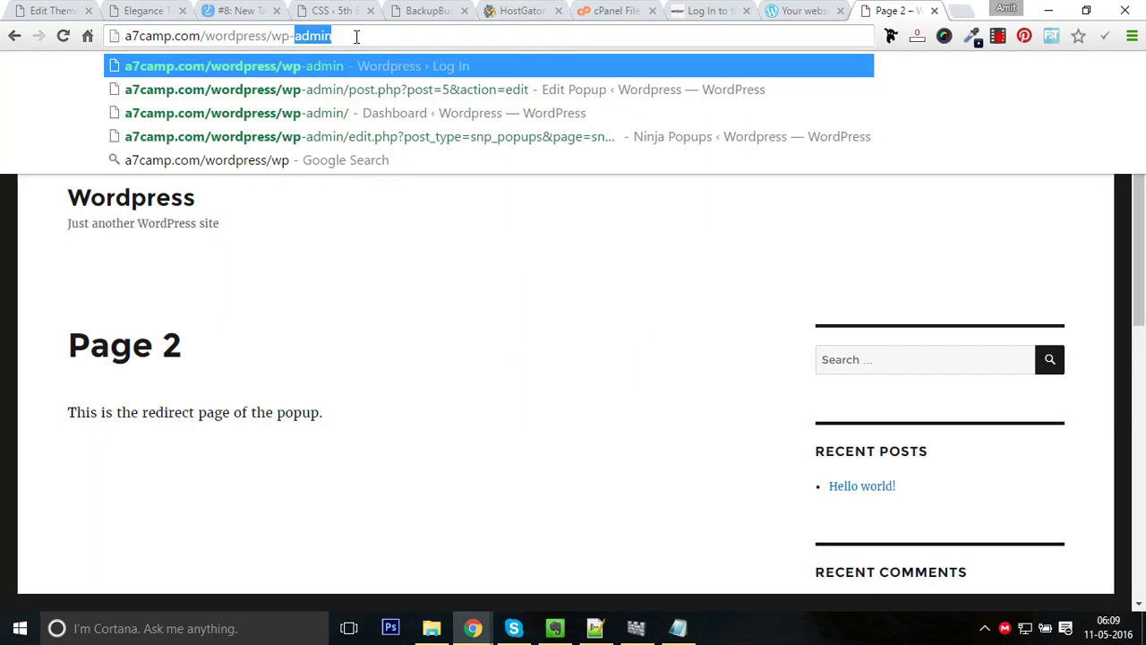
key("Return")
Log in to the WordPress admin with the account username and password.
key("alt+Tab")
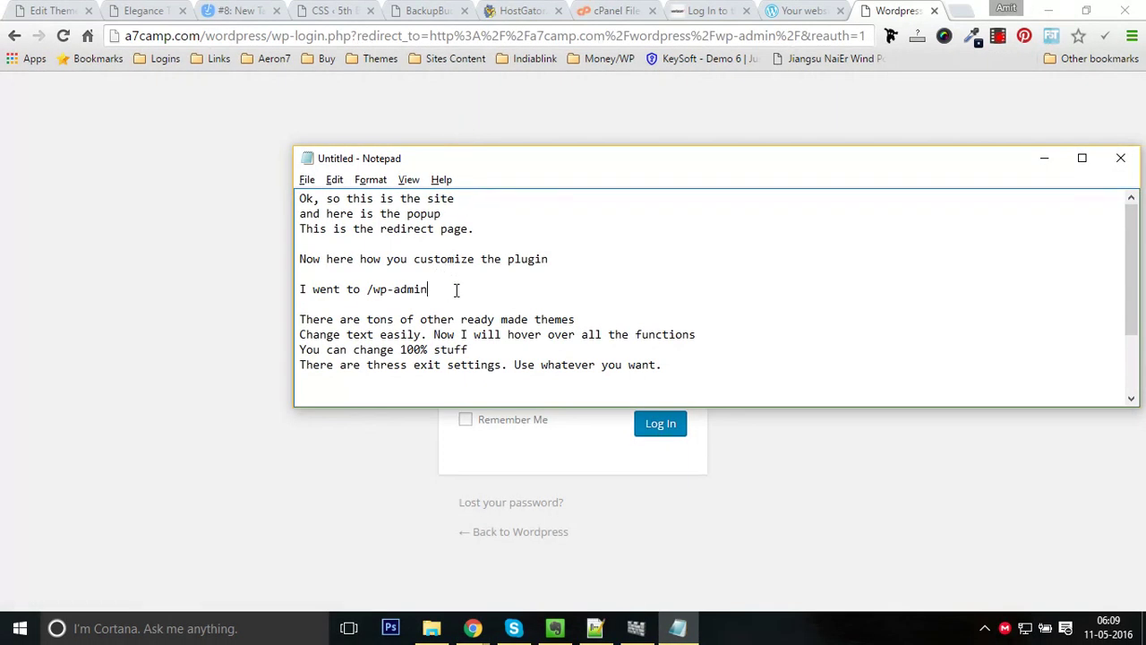
key("alt+Tab")
type("d")
left_click(524, 341)
left_click(525, 372)
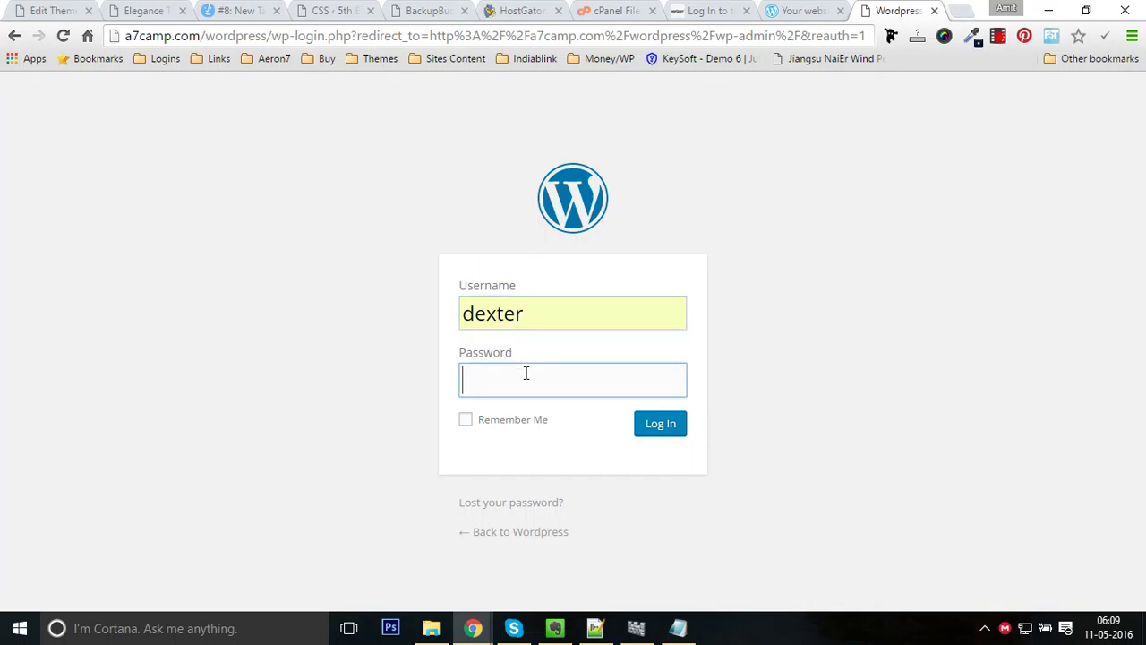
type("********")
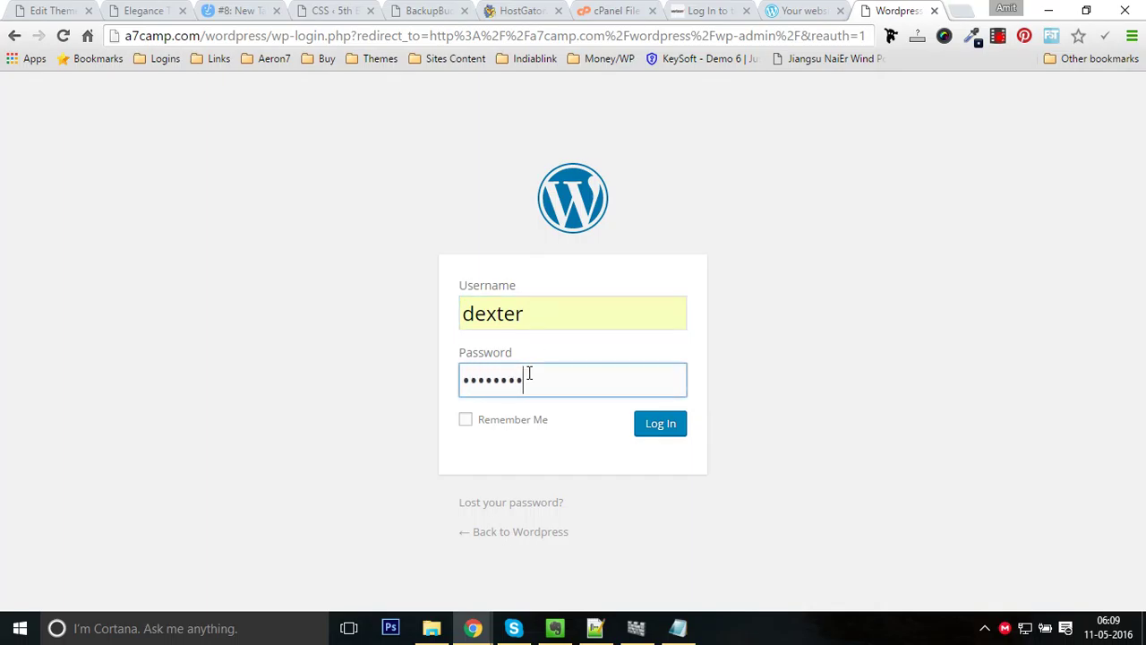
type("*")
key("Return")
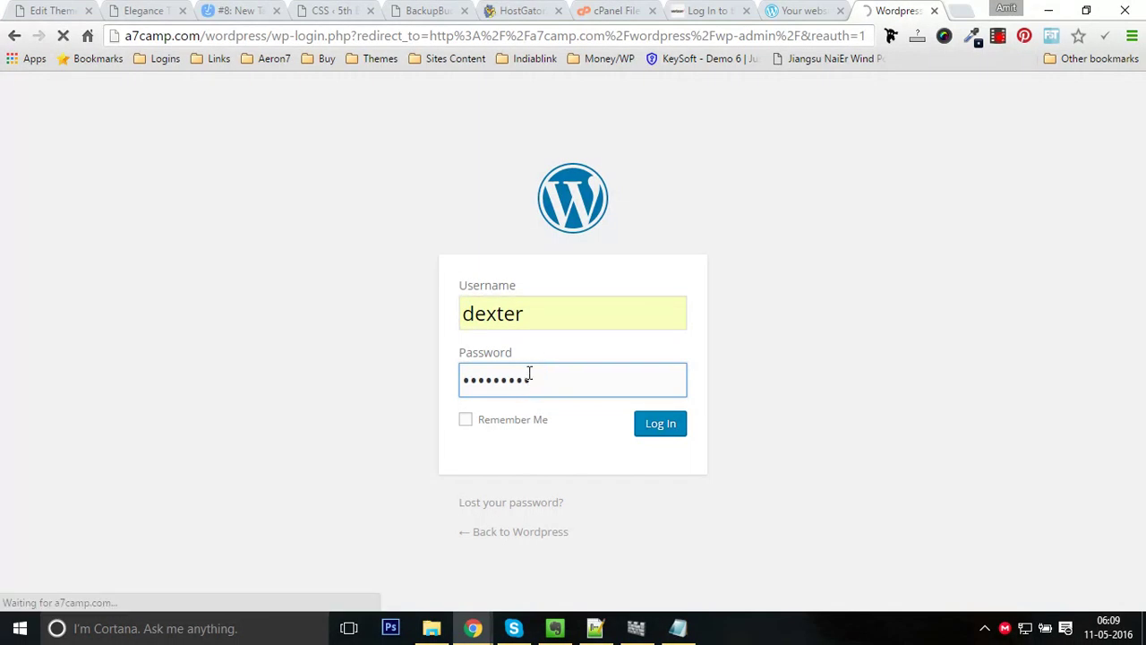
Open the Freelancer popup in Ninja Popups for editing.
mouse_move(94, 421)
left_click(153, 447)
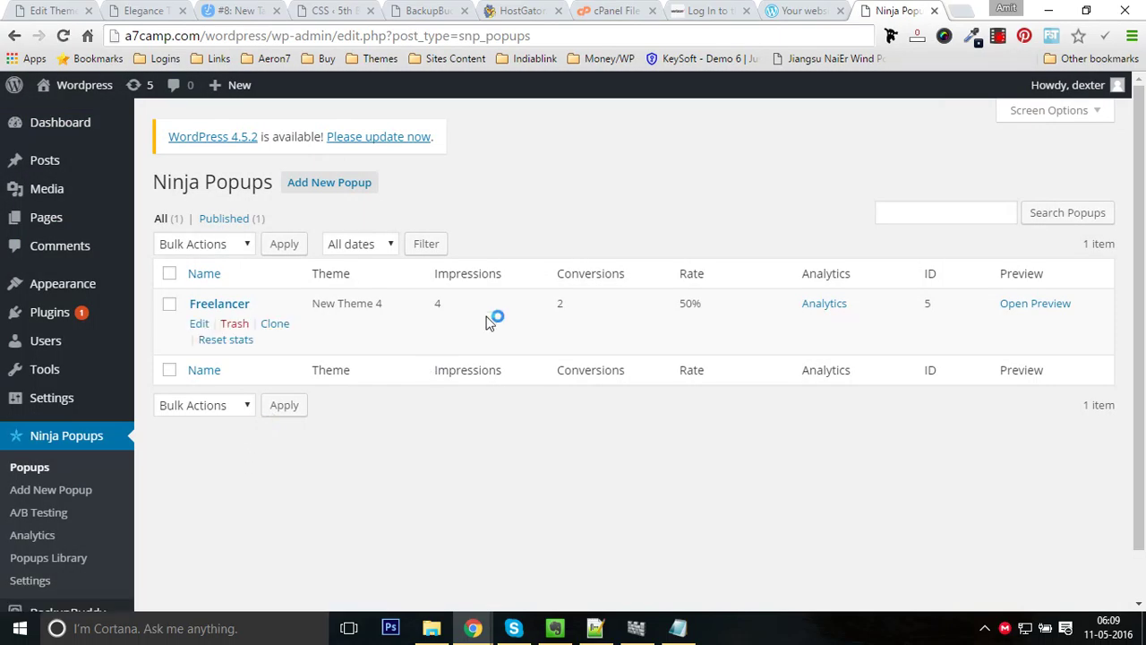
left_click(205, 324)
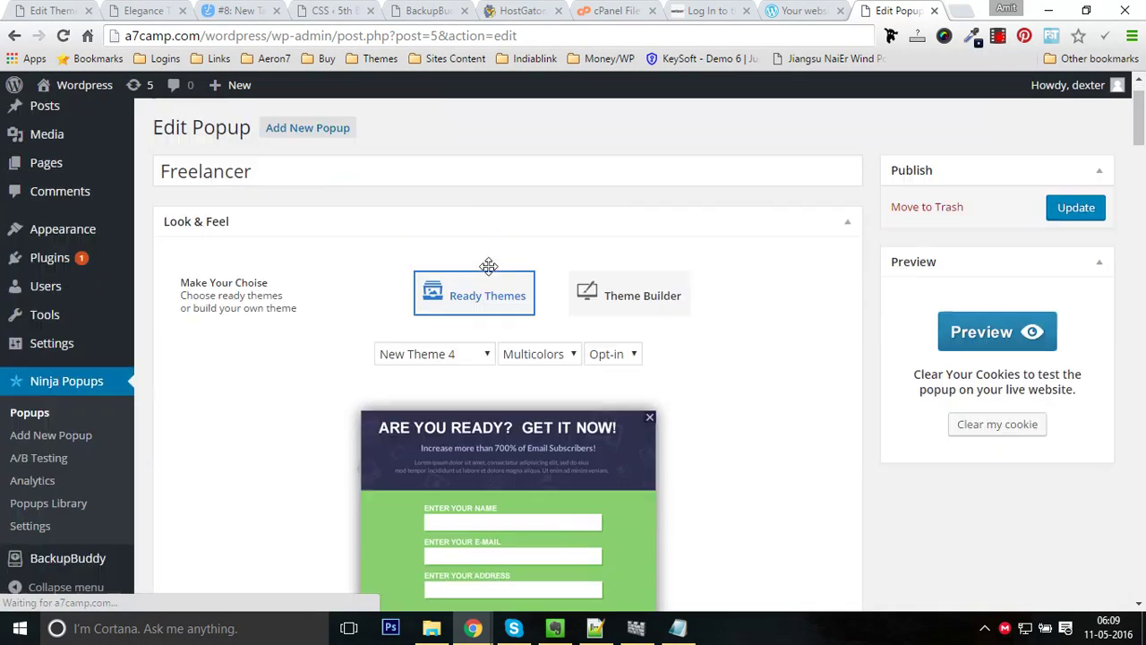
Look through the available ready-made popup themes and highlight the note about ready made themes in Notepad.
scroll(488, 265, "down", 1)
left_click(435, 240)
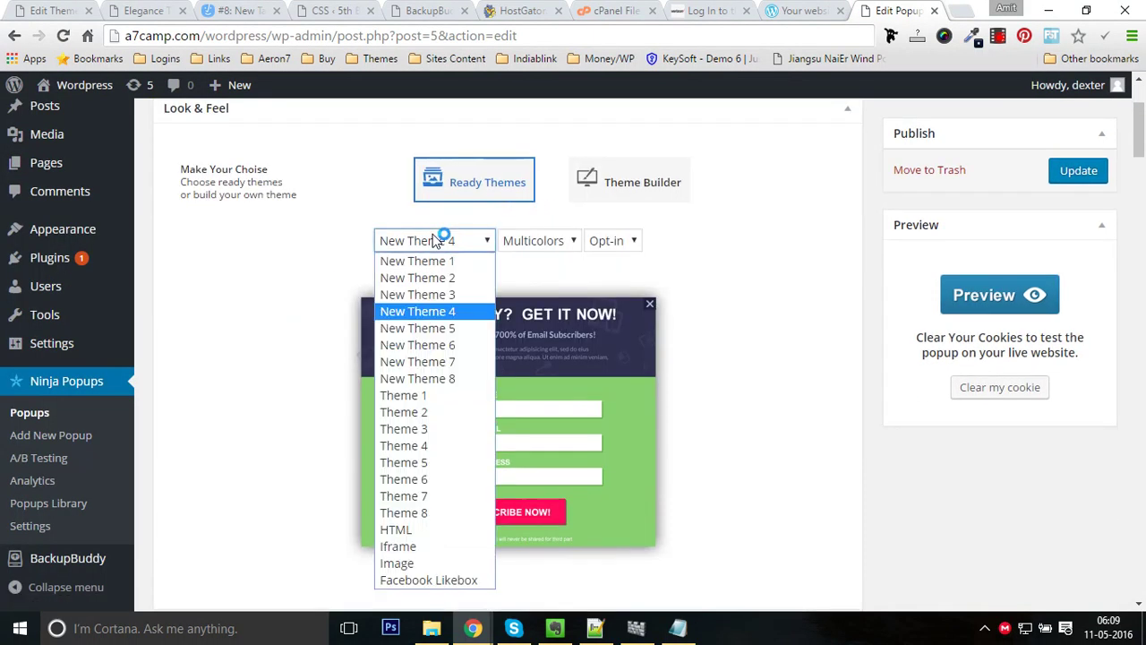
left_click(591, 427)
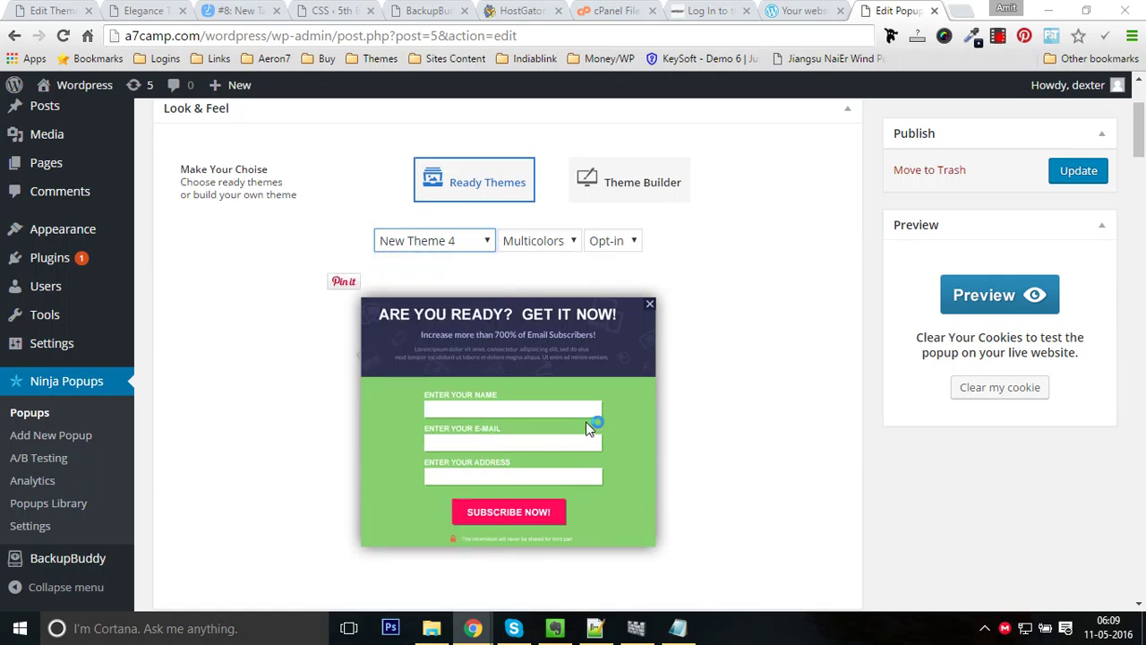
key("alt+Tab")
left_click_drag(299, 320, 631, 320)
key("alt+Tab")
scroll(511, 405, "down", 8)
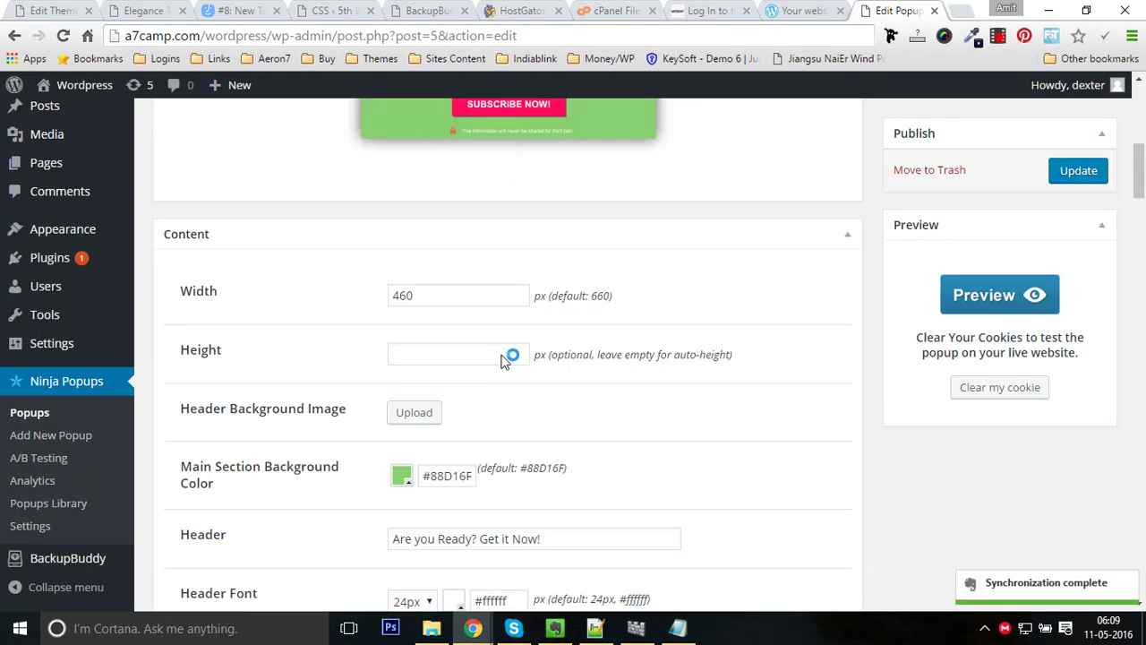
Change the popup's header text to "Are you Ready? Get it Immediately!".
scroll(512, 405, "down", 2)
scroll(609, 286, "up", 2)
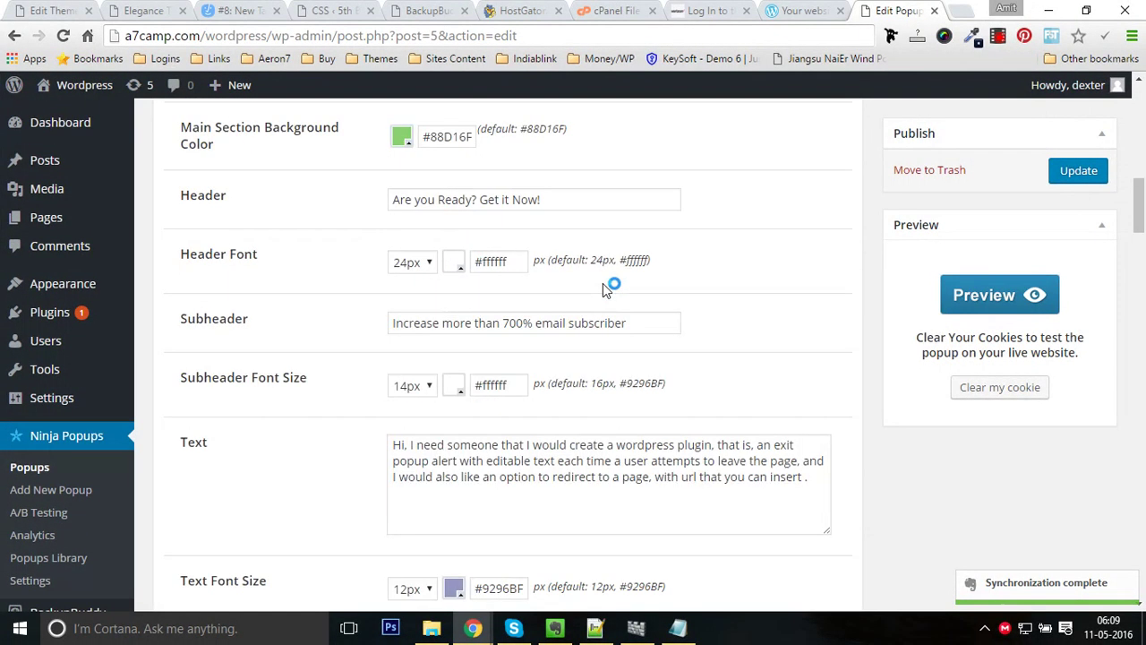
left_click(529, 275)
double_click(528, 275)
type("I")
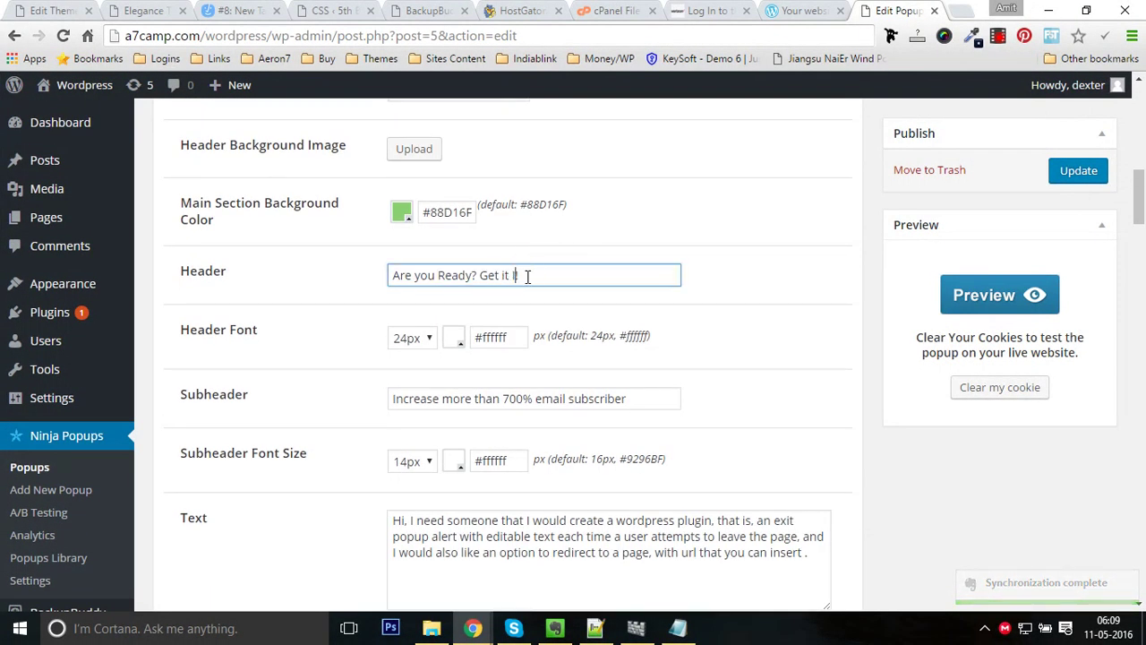
type("mmediately!")
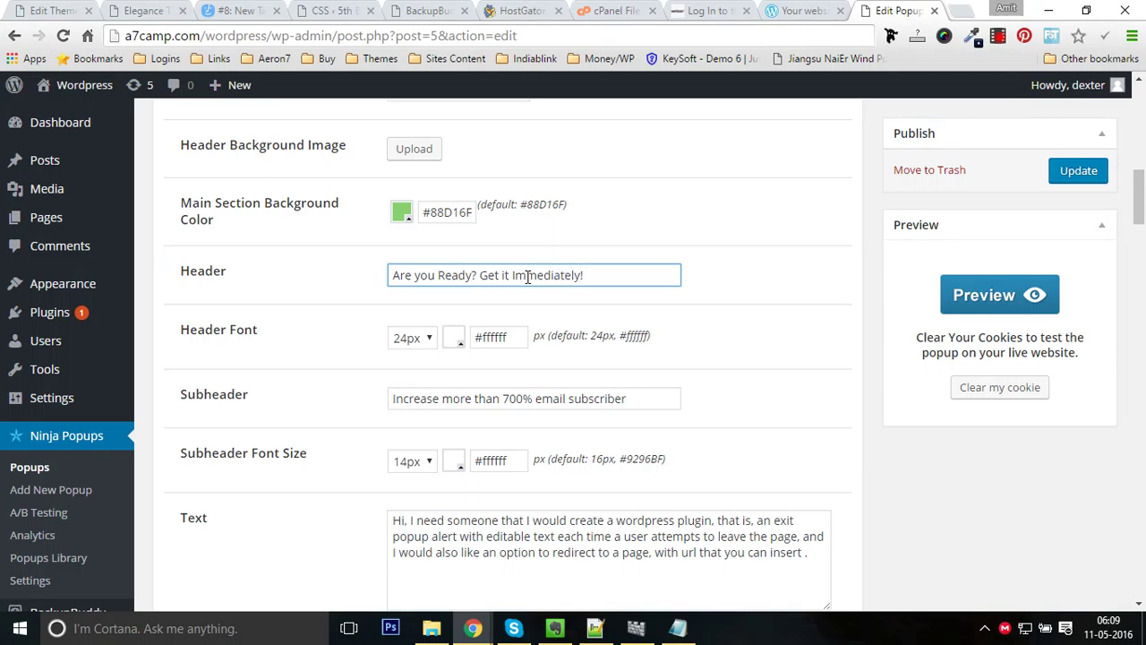
Highlight the Notepad lines about changing text easily, hovering over all the functions and changing 100% stuff.
key("alt+Tab")
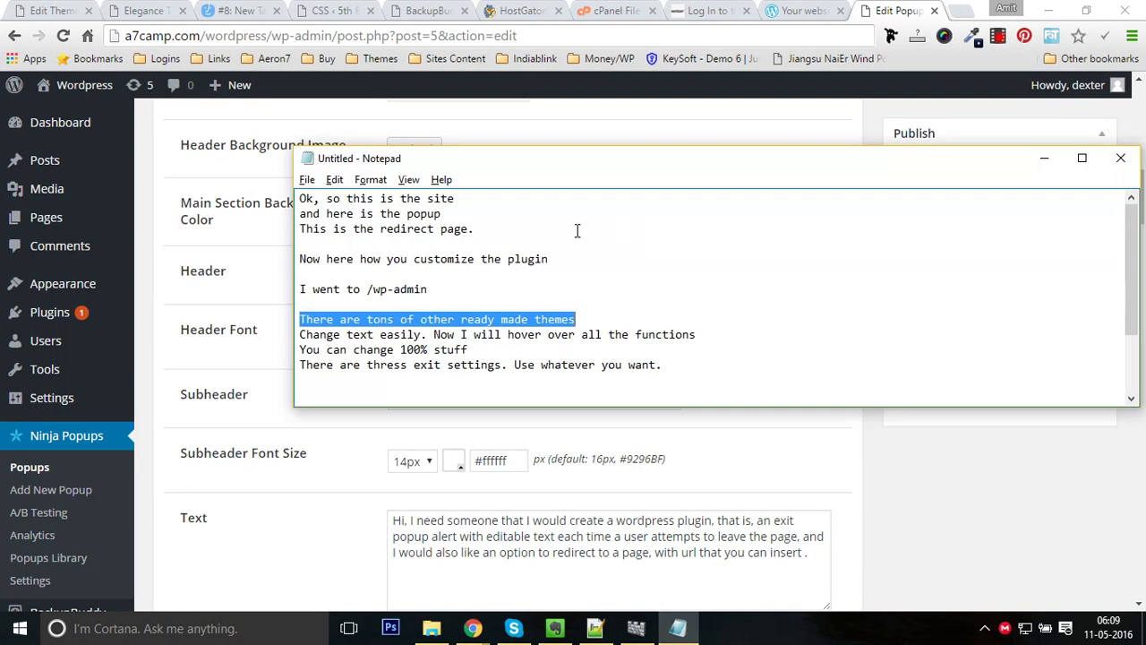
left_click(595, 333)
left_click_drag(424, 338, 299, 339)
left_click(435, 339)
left_click_drag(434, 334, 694, 334)
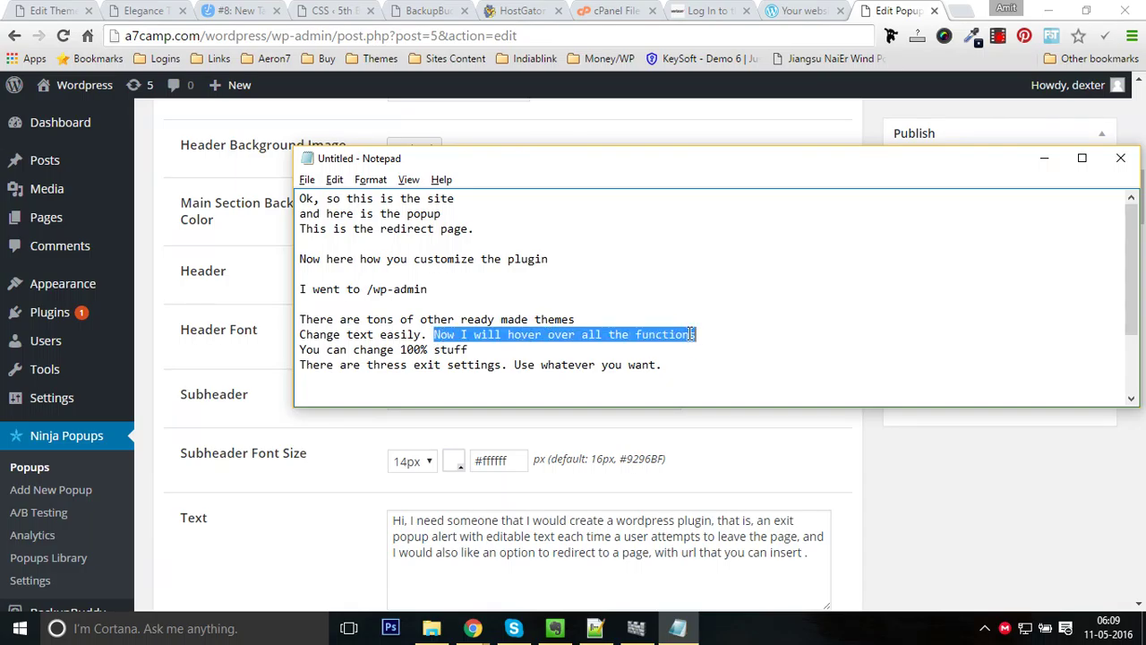
left_click_drag(480, 350, 300, 349)
Return to Chrome, preview the popup with the edited header, and close the preview.
key("alt+Tab")
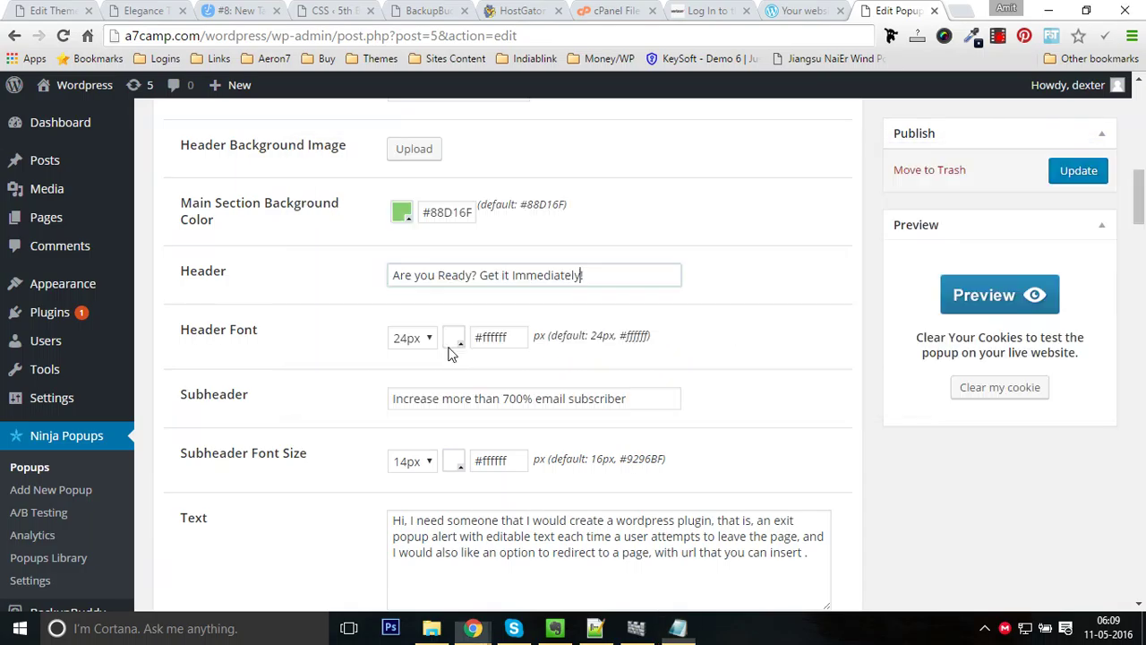
left_click(1003, 295)
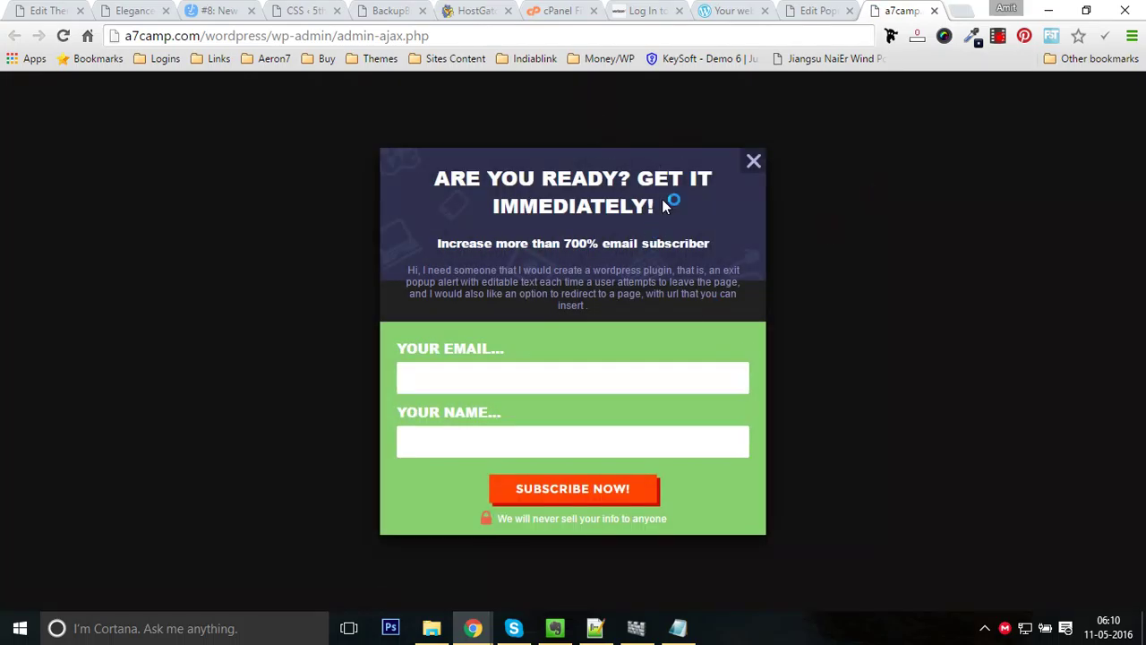
left_click(932, 11)
Replace "Immediately" with "Now" in the header, preview the popup, and remove the surplus exclamation marks after "Are you Ready? Get it Now".
double_click(533, 273)
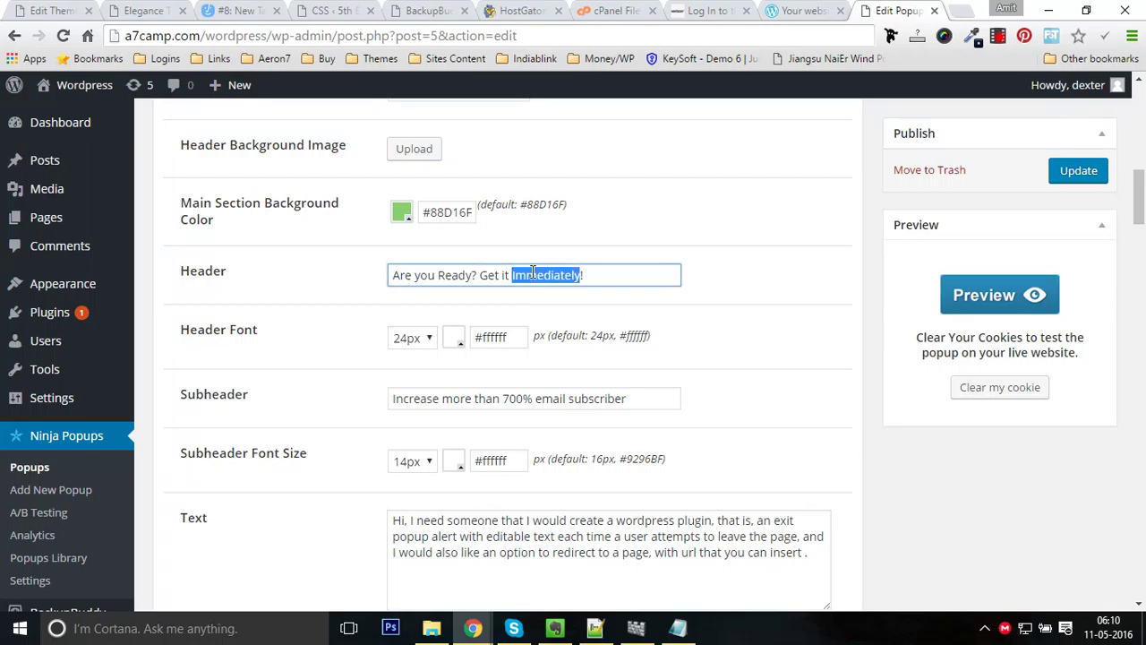
type("Now")
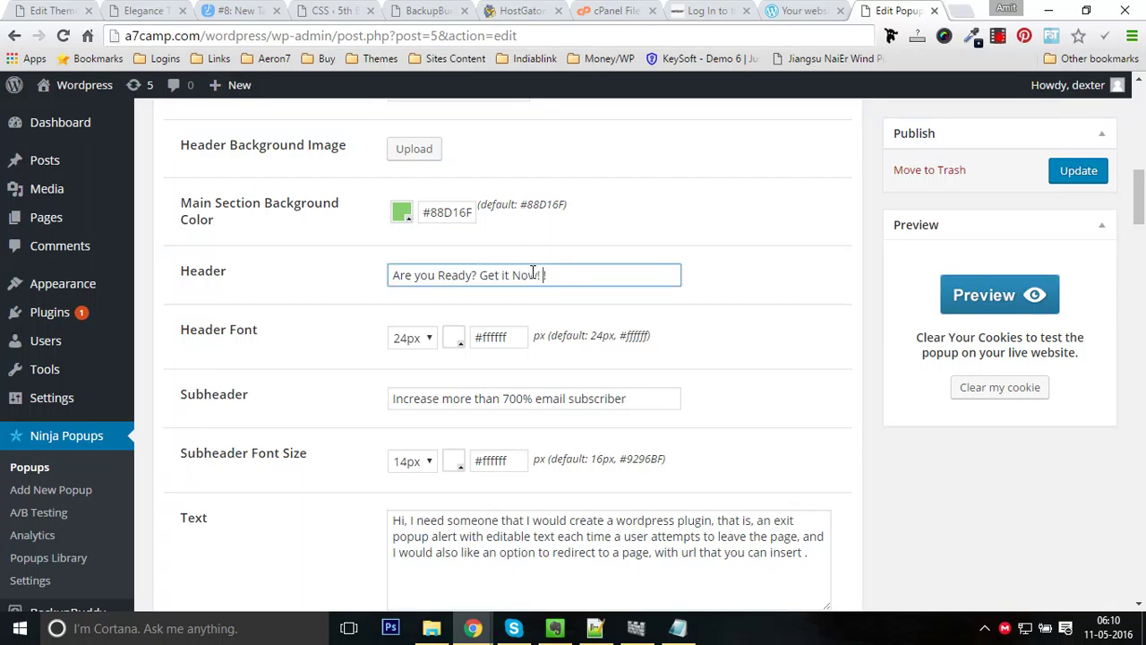
left_click(972, 309)
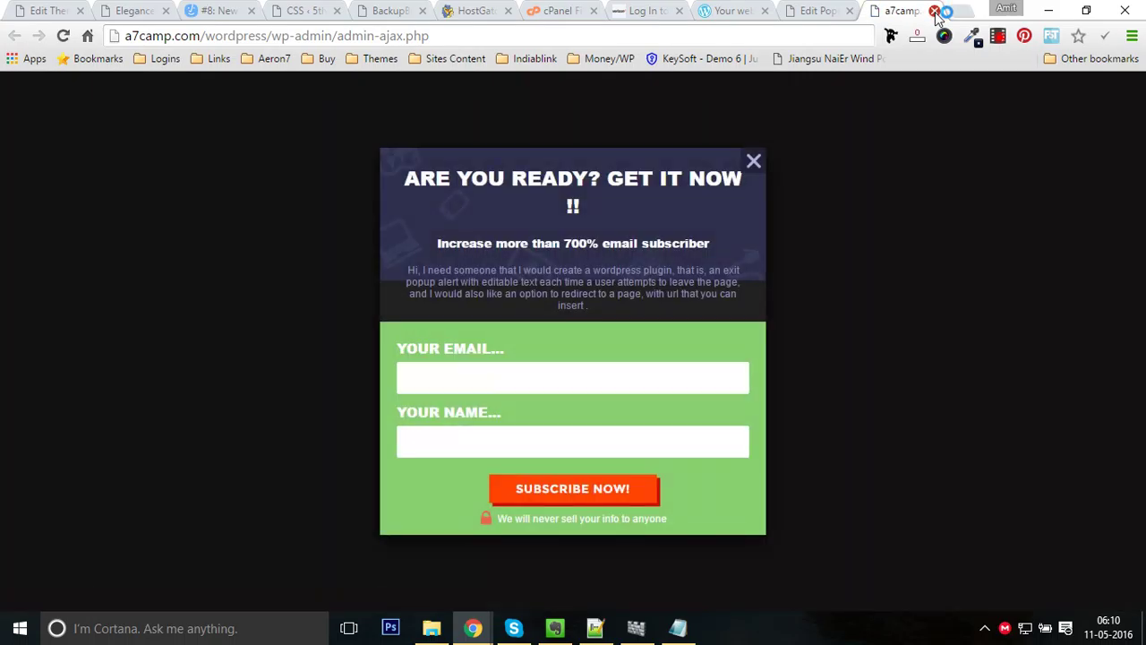
left_click(935, 12)
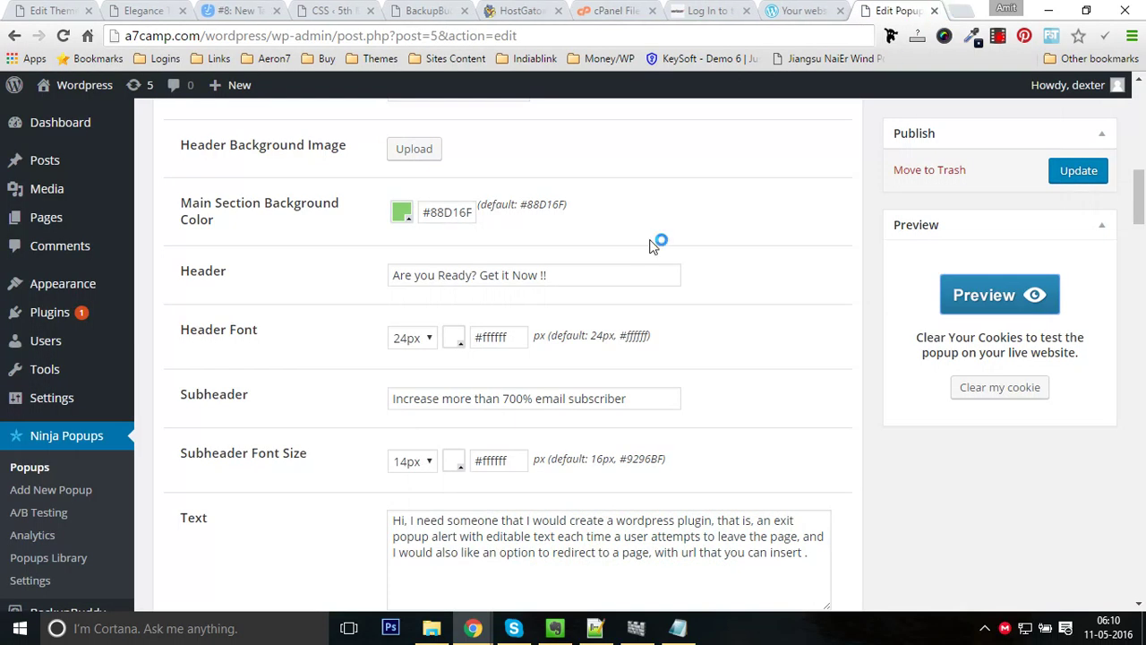
left_click(559, 280)
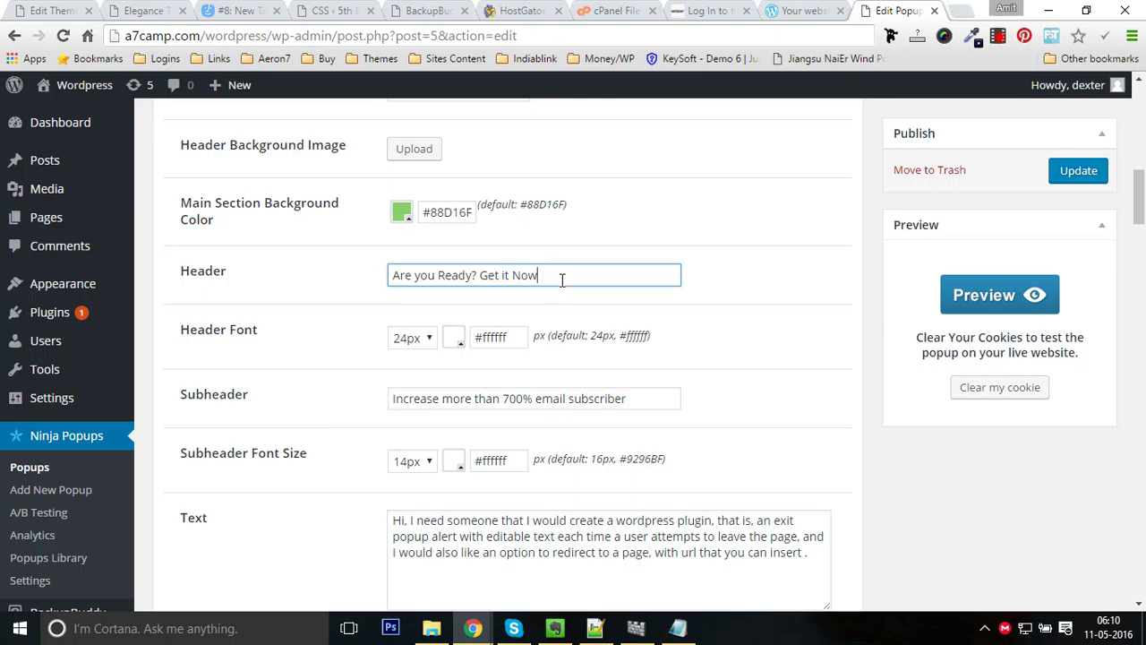
Move the Your Name field above the Your Email field in the popup's custom fields.
scroll(552, 427, "down", 3)
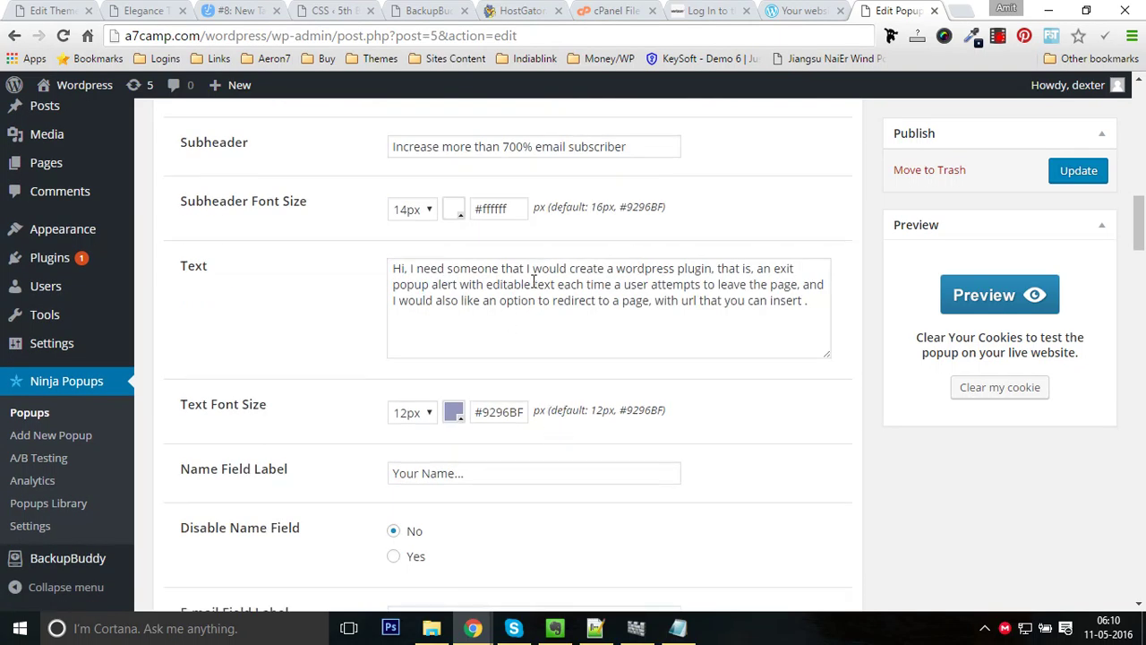
scroll(548, 362, "down", 4)
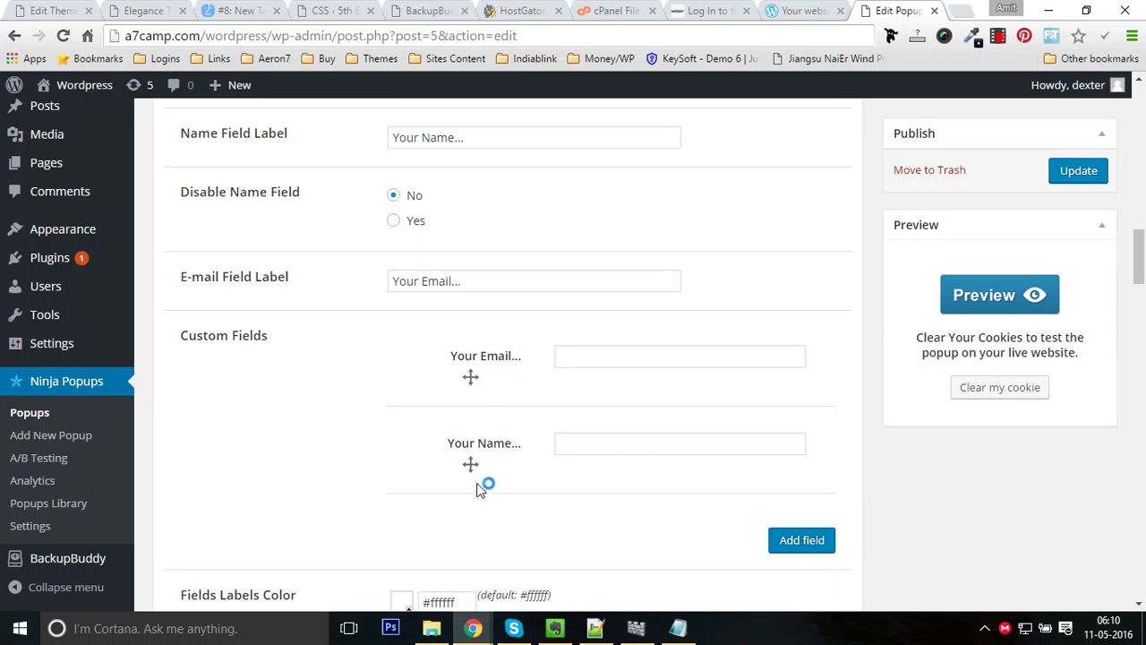
left_click_drag(473, 460, 471, 376)
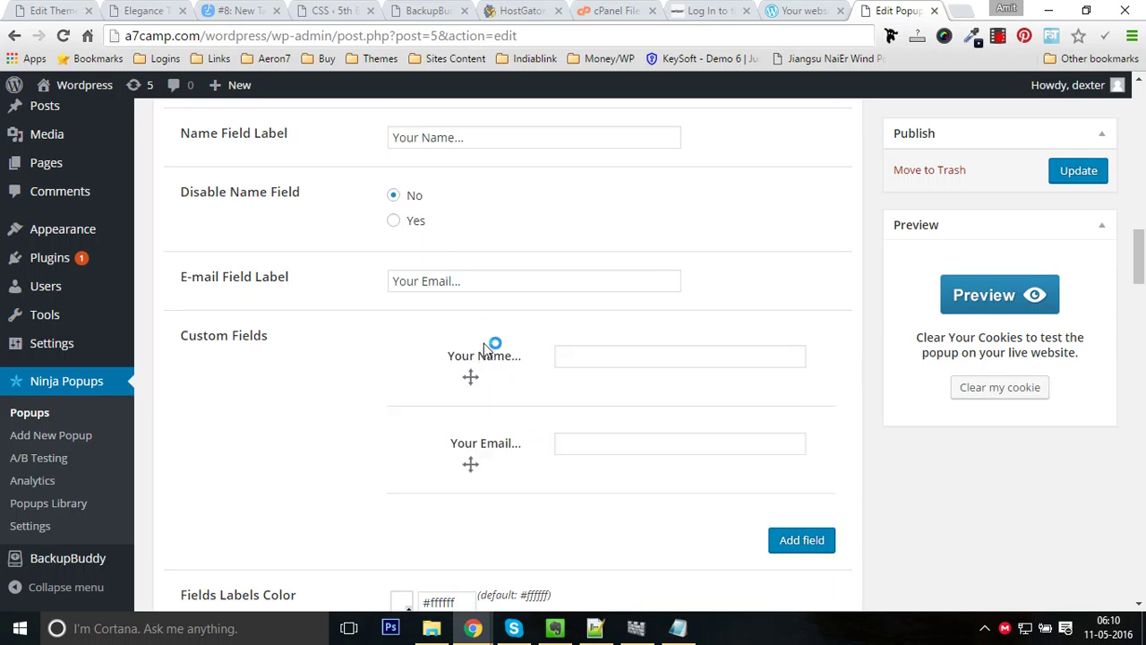
Go through the popup's settings to Exit Settings and display the Show Exit Popup options.
scroll(486, 435, "down", 4)
scroll(506, 381, "down", 5)
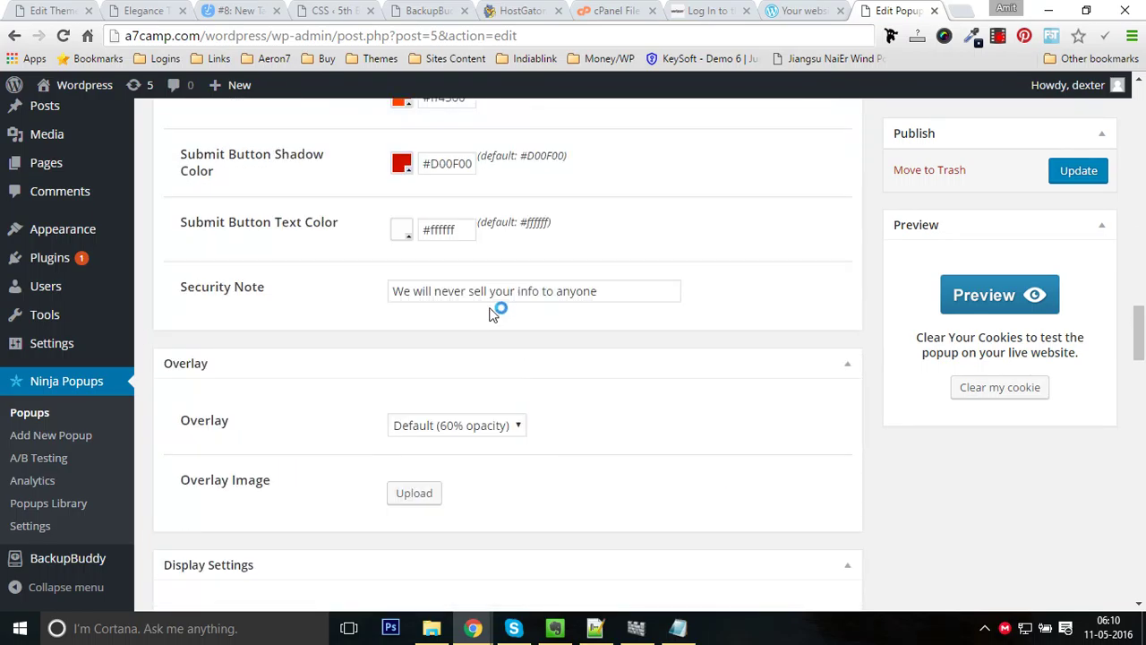
scroll(543, 332, "down", 3)
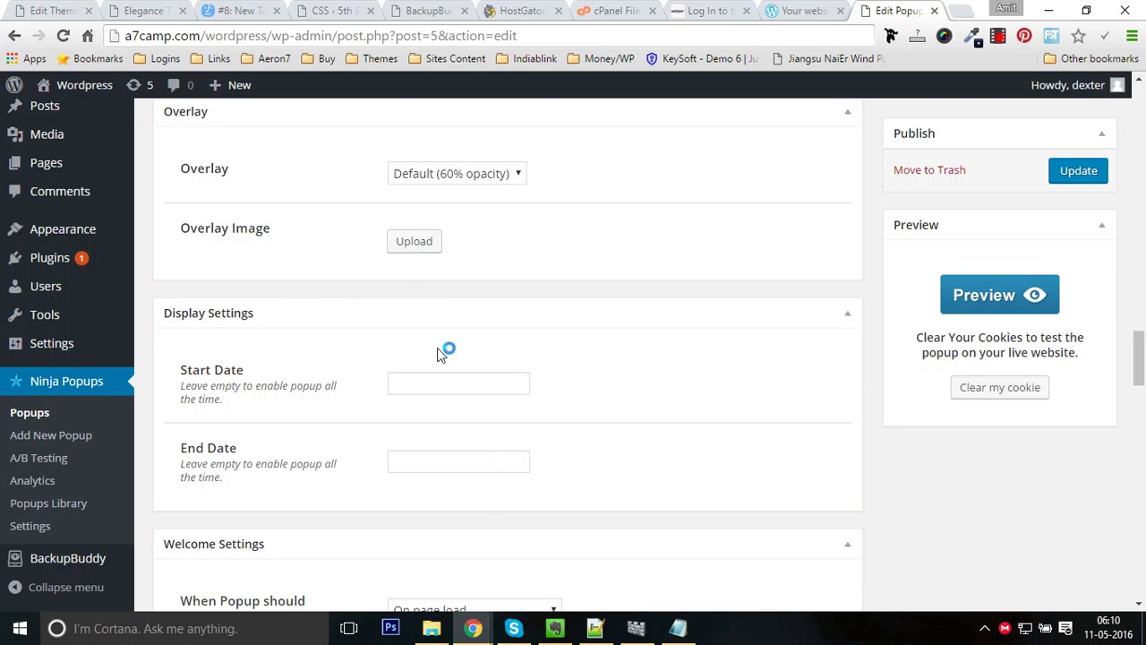
scroll(374, 432, "down", 1)
scroll(372, 430, "down", 4)
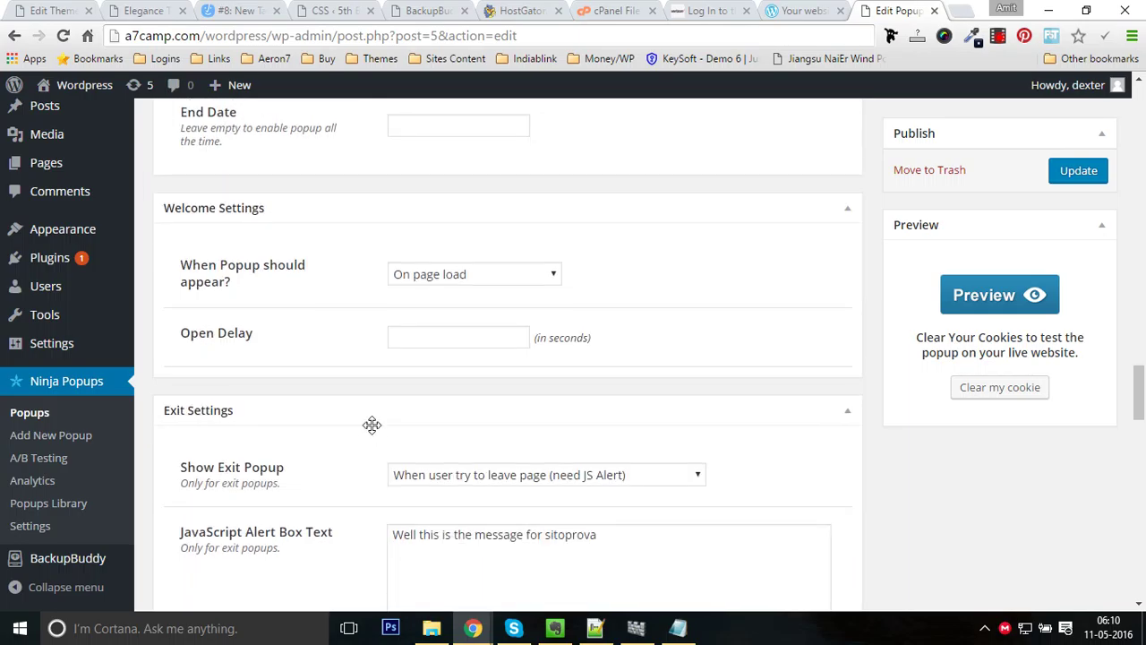
scroll(305, 358, "down", 1)
scroll(315, 374, "down", 1)
left_click(461, 307)
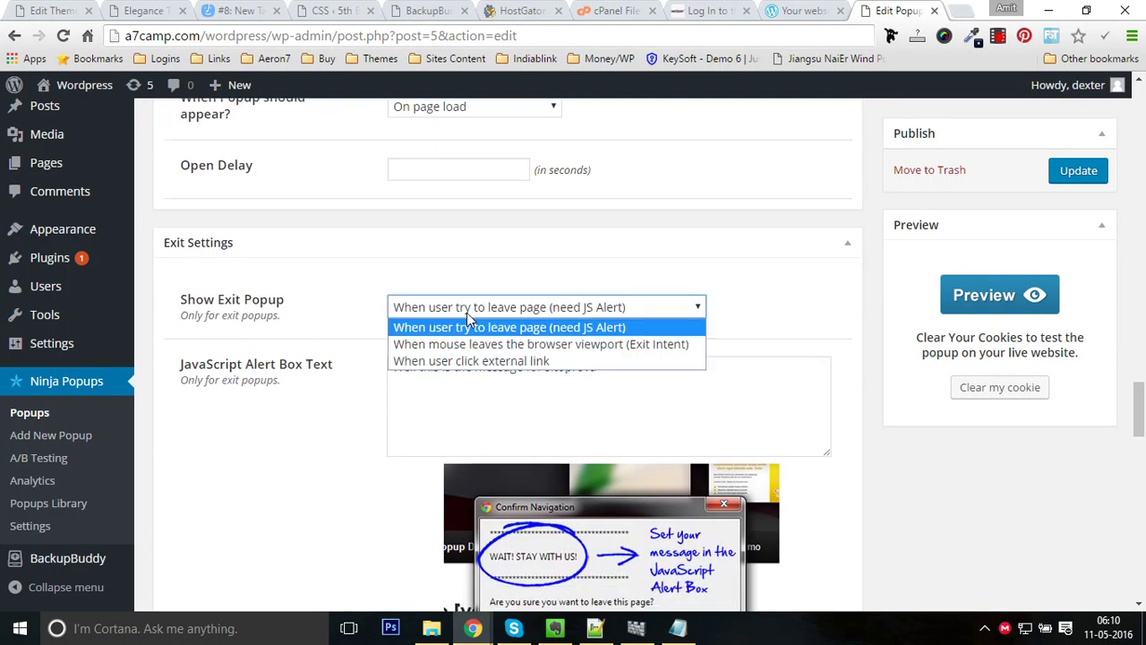
Switch to Notepad, highlight the line about the exit settings, and return to Chrome.
key("alt+Tab")
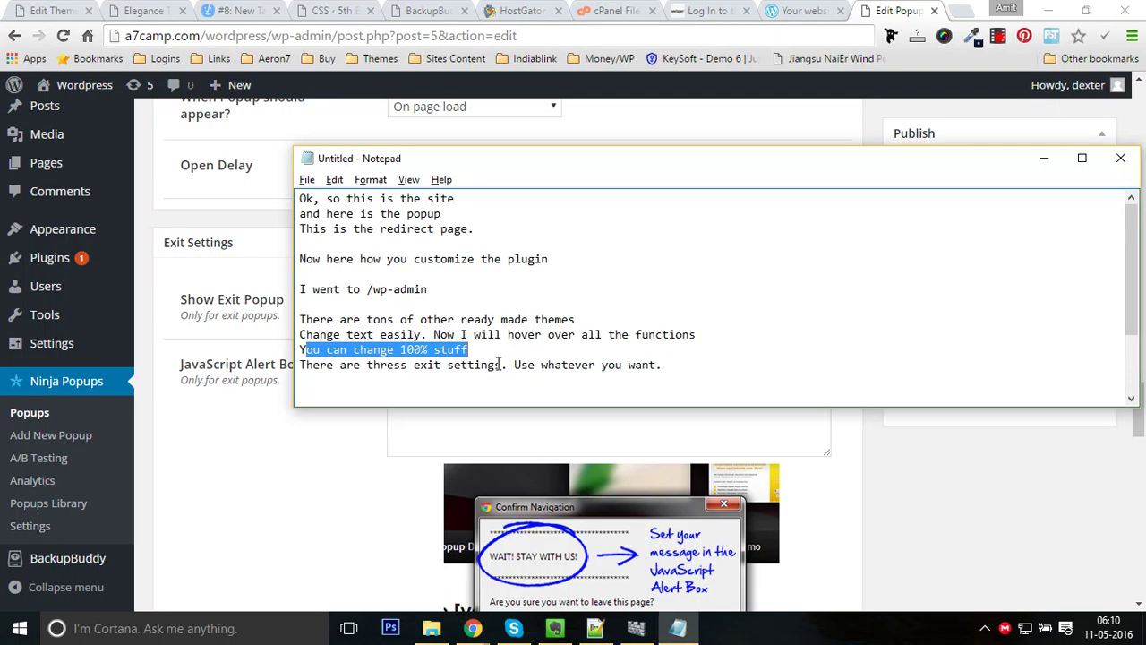
left_click(472, 364)
left_click_drag(304, 365, 656, 365)
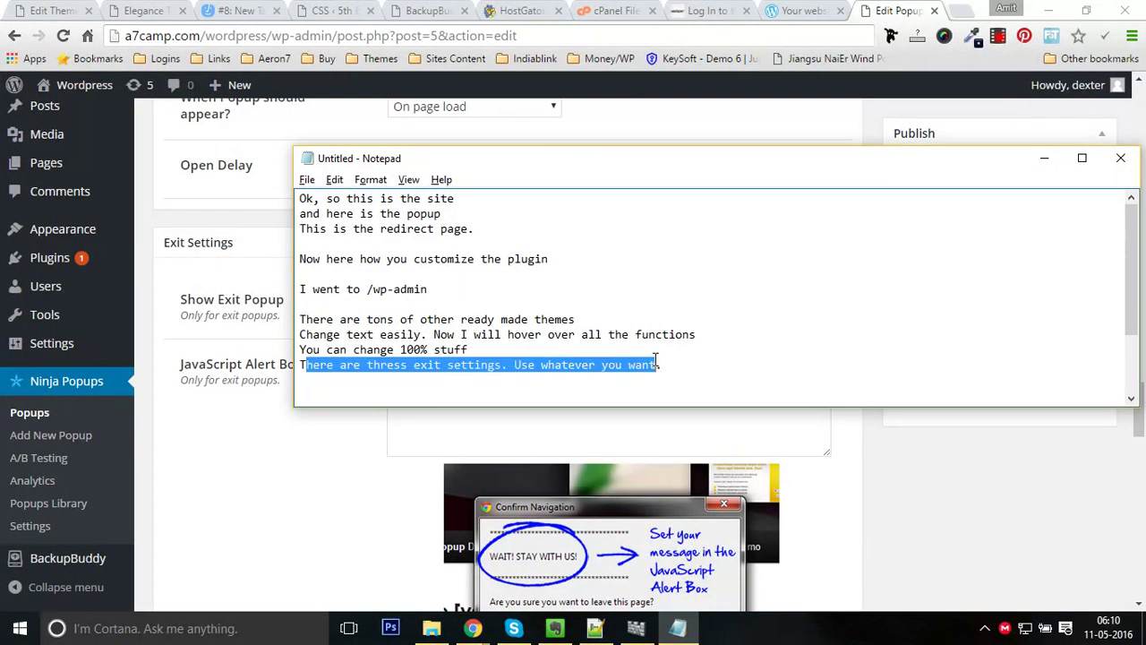
scroll(659, 357, "down", 2)
left_click(369, 278)
key("alt+Tab")
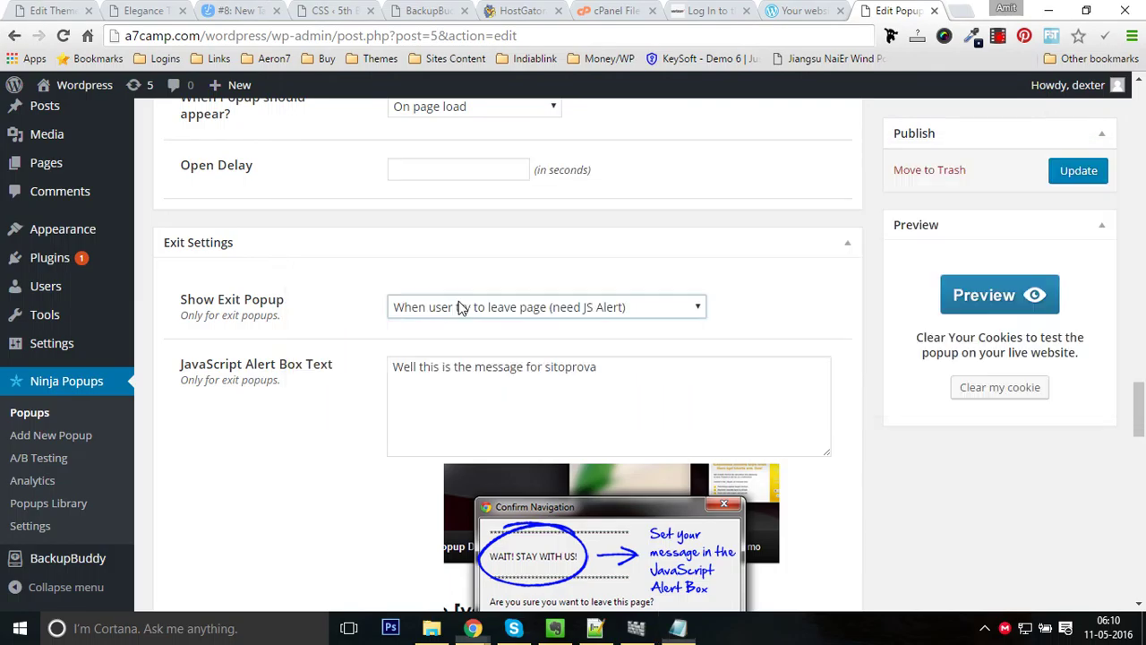
Examine the Show Exit Popup options and the JavaScript Alert Box Text, continuing down to the Cookies and Redirect settings.
left_click(468, 306)
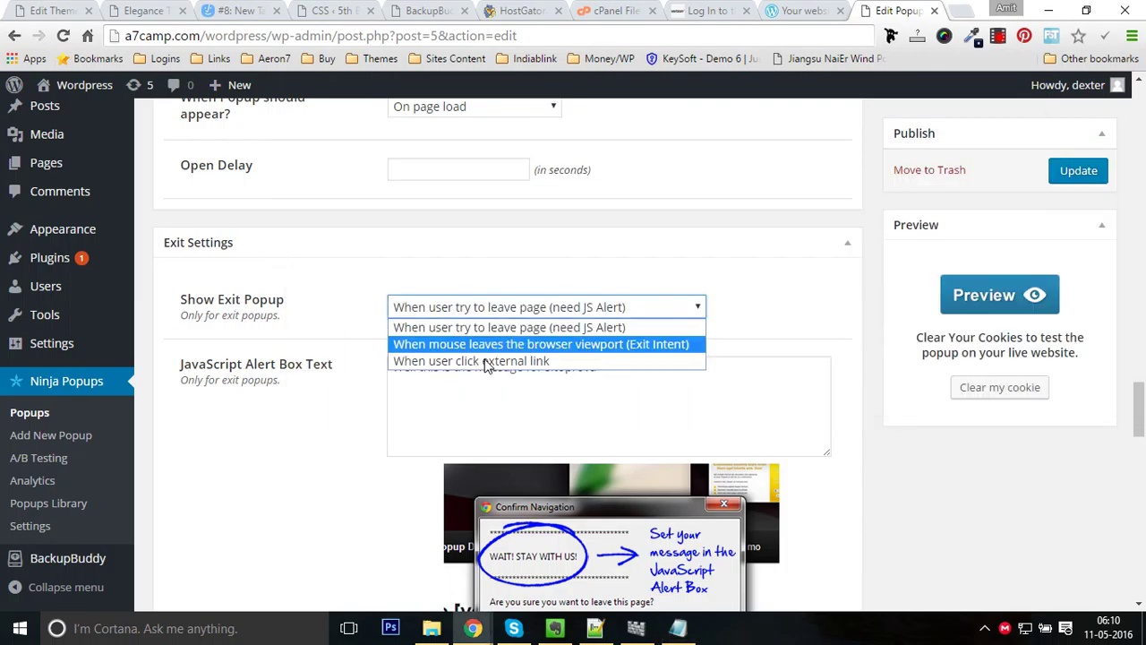
left_click(320, 404)
left_click_drag(182, 359, 328, 392)
left_click(439, 367)
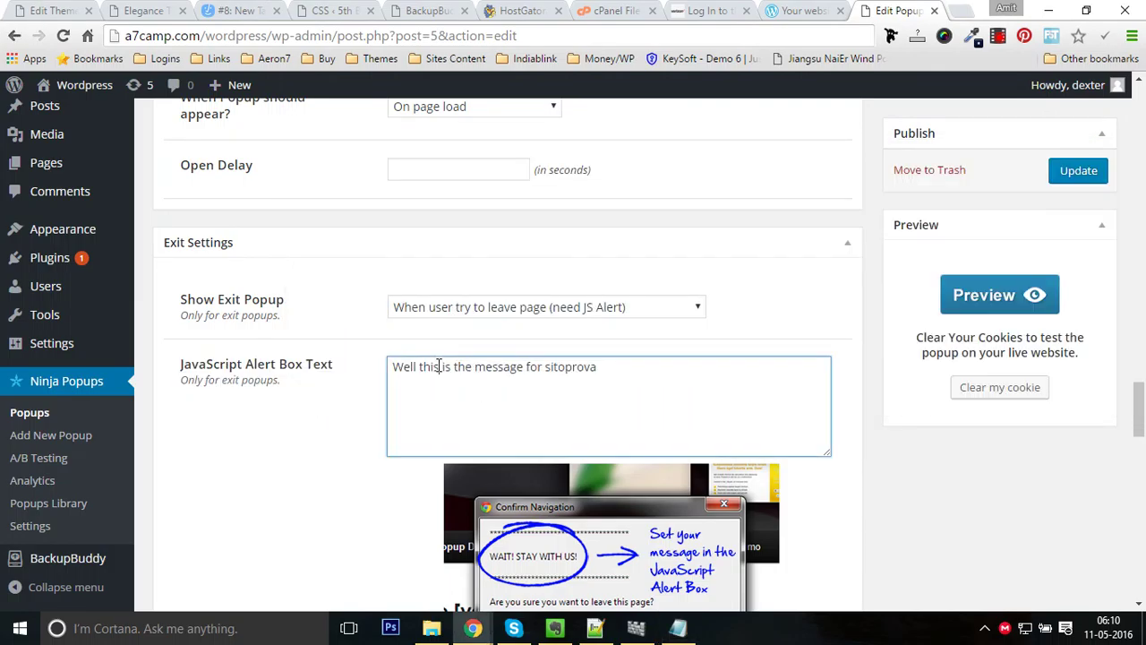
scroll(504, 391, "down", 3)
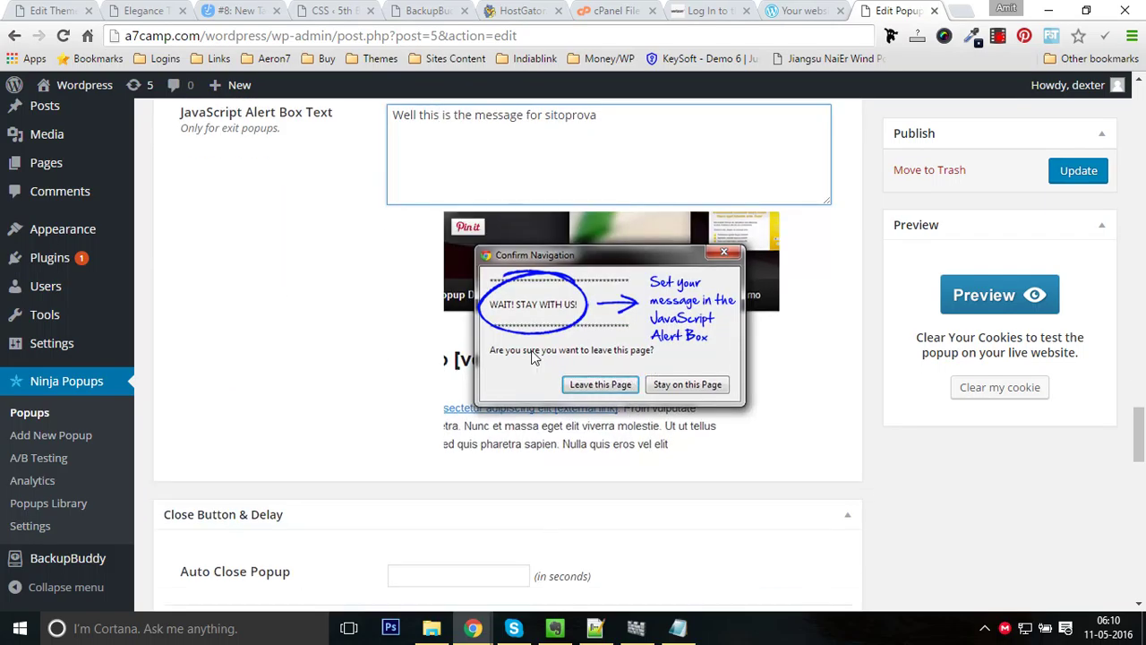
scroll(320, 385, "down", 3)
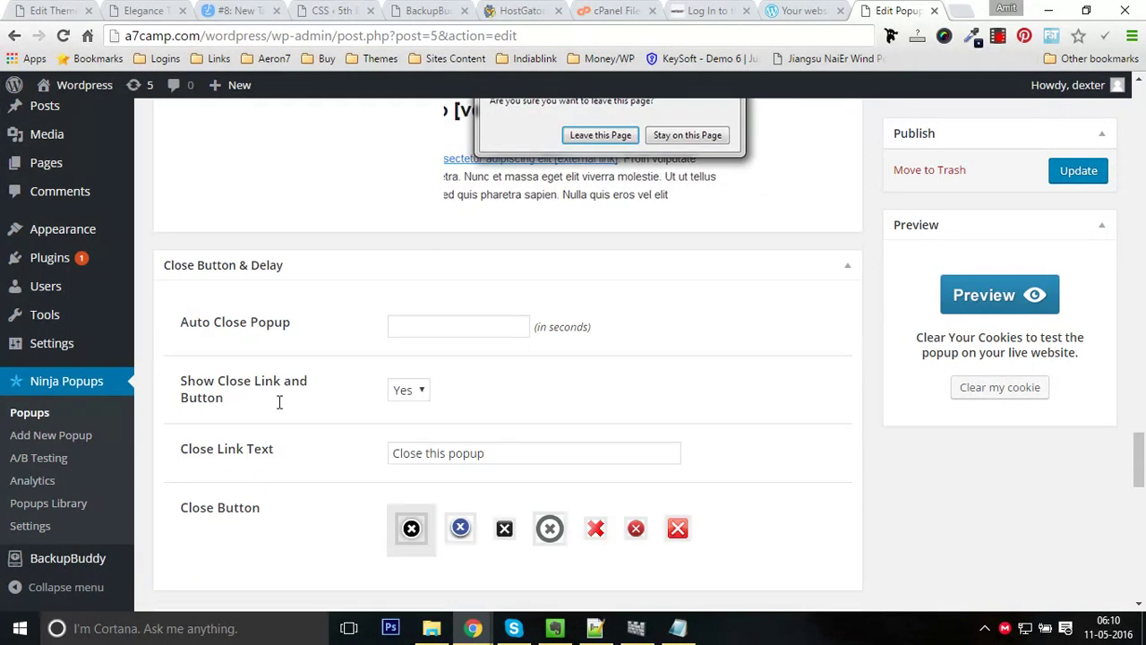
scroll(323, 352, "down", 2)
scroll(328, 421, "down", 4)
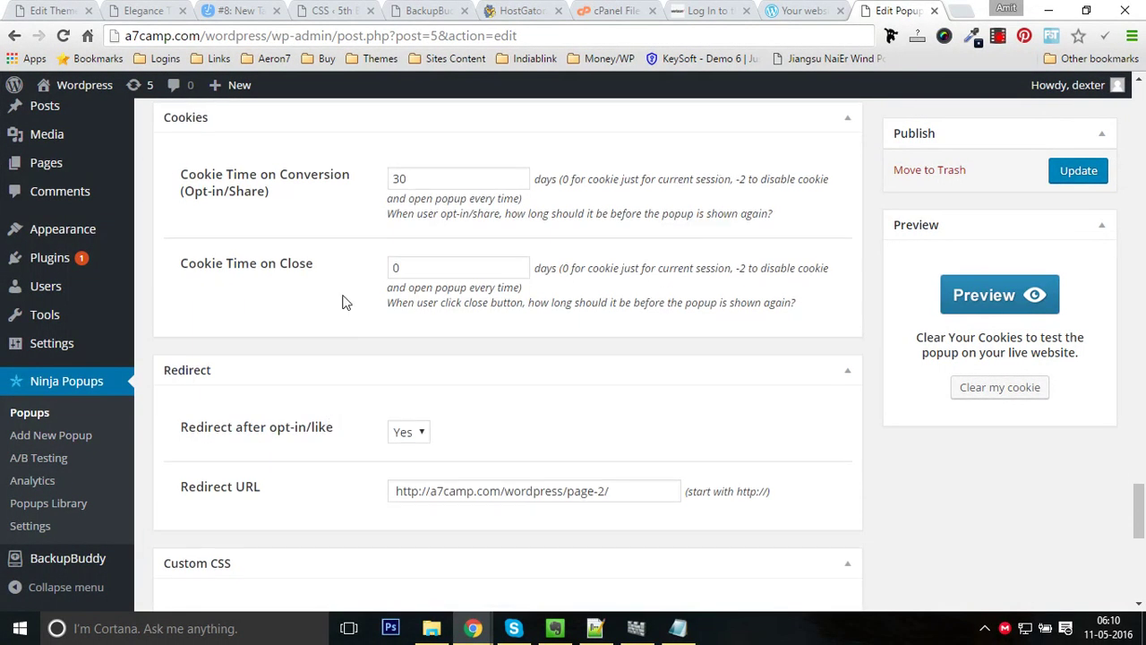
Switch to Notepad, move its window aside, and add "Also it has cookie time" below the Redirect URL line.
key("alt+Tab")
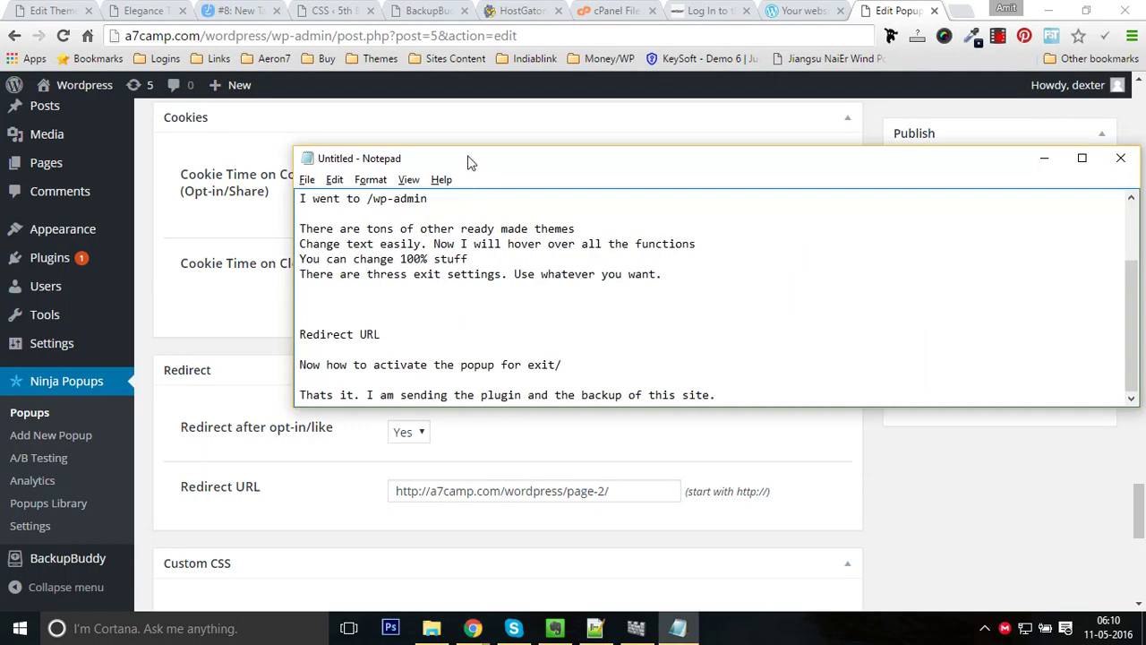
left_click_drag(483, 163, 786, 133)
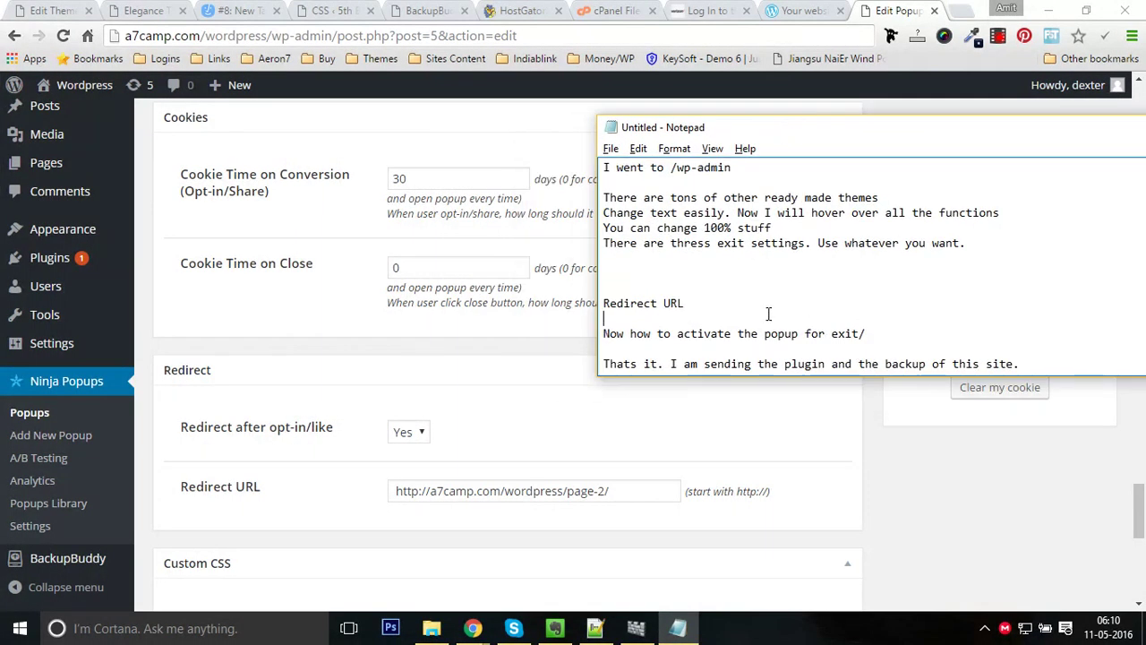
key("Return")
key("Return")
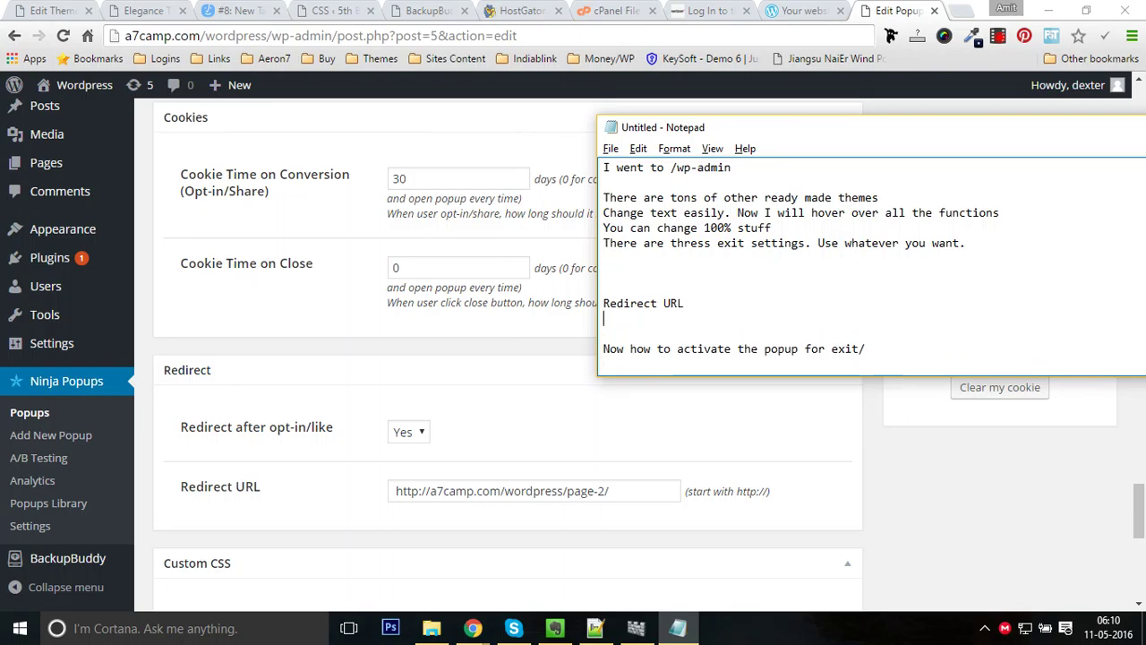
type("Also it ")
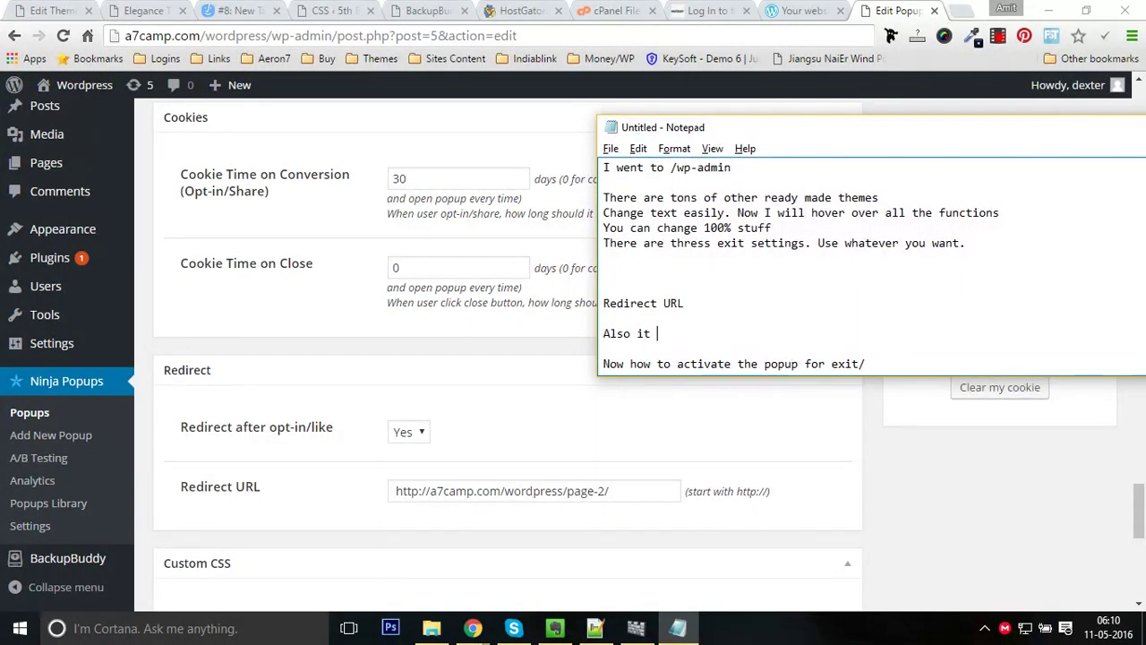
type("has cookie time")
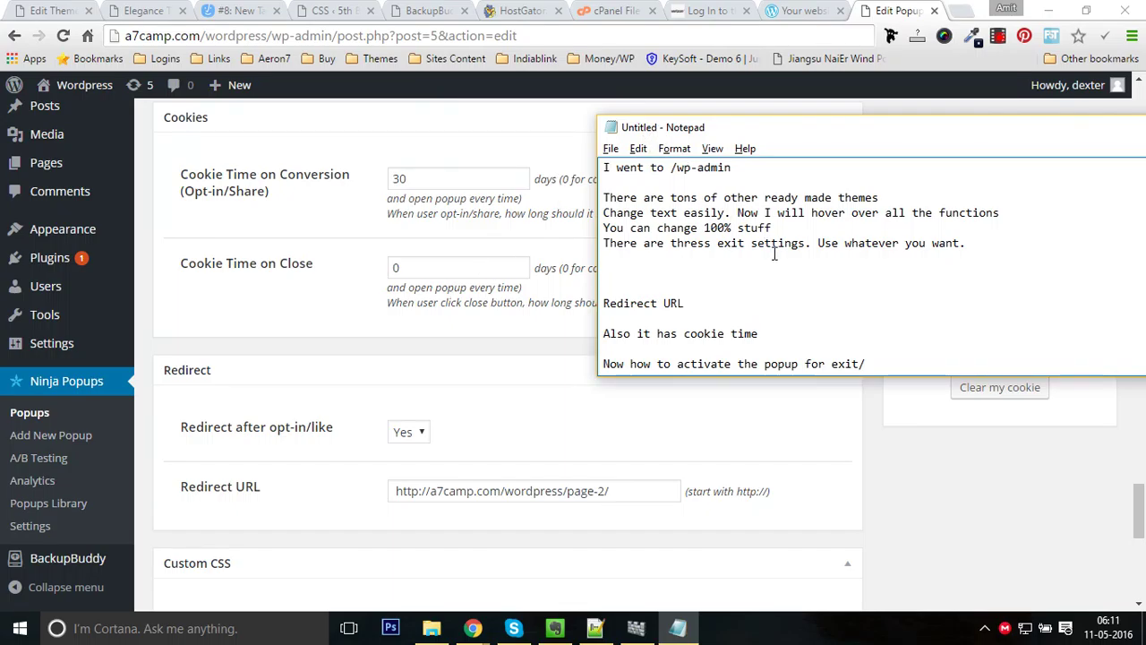
Continue the cookie line with "; when an user opts in it will not show it for 30 days to him. You can test it only once.".
type("; when an user opts in ")
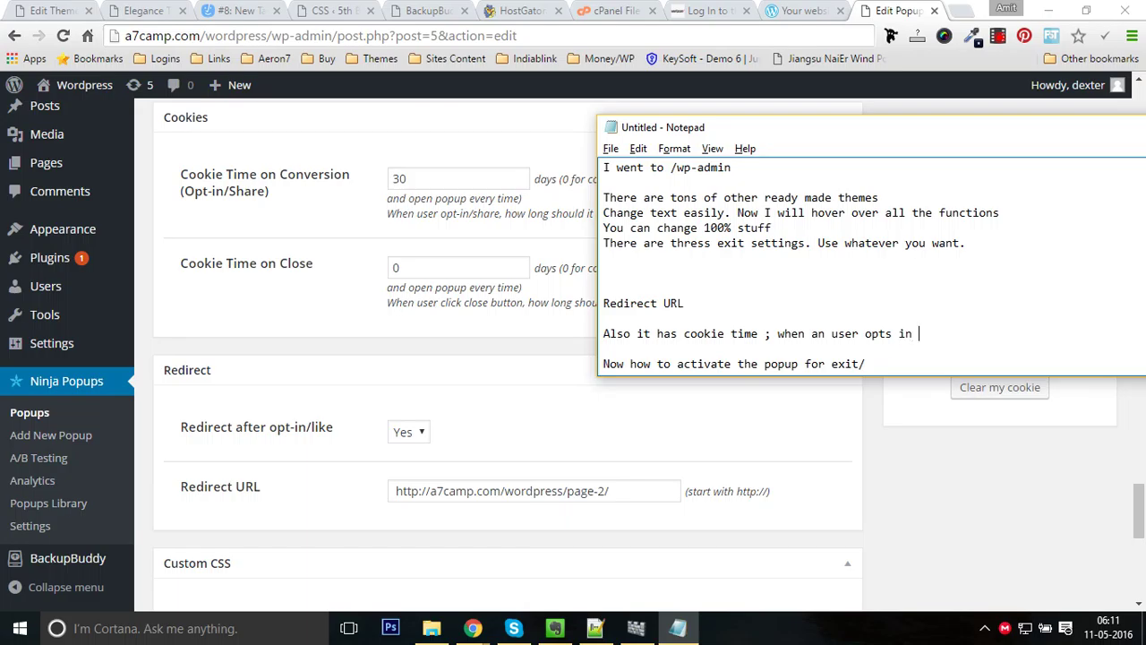
type("it will not show it for 30 ")
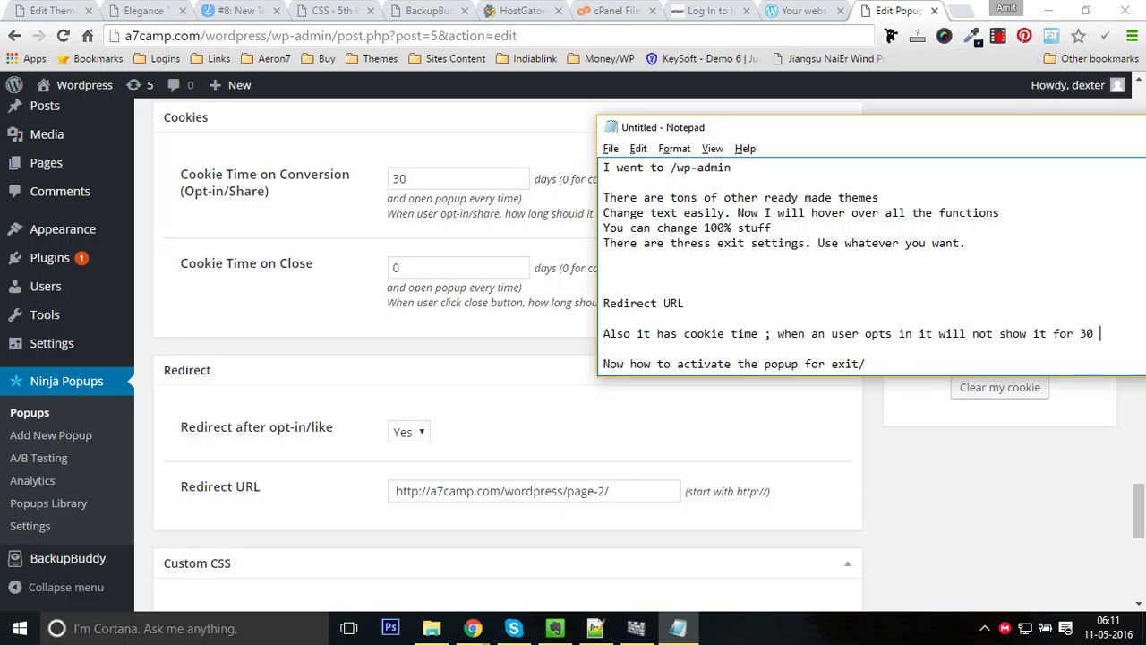
type("days to")
left_click_drag(768, 135, 506, 159)
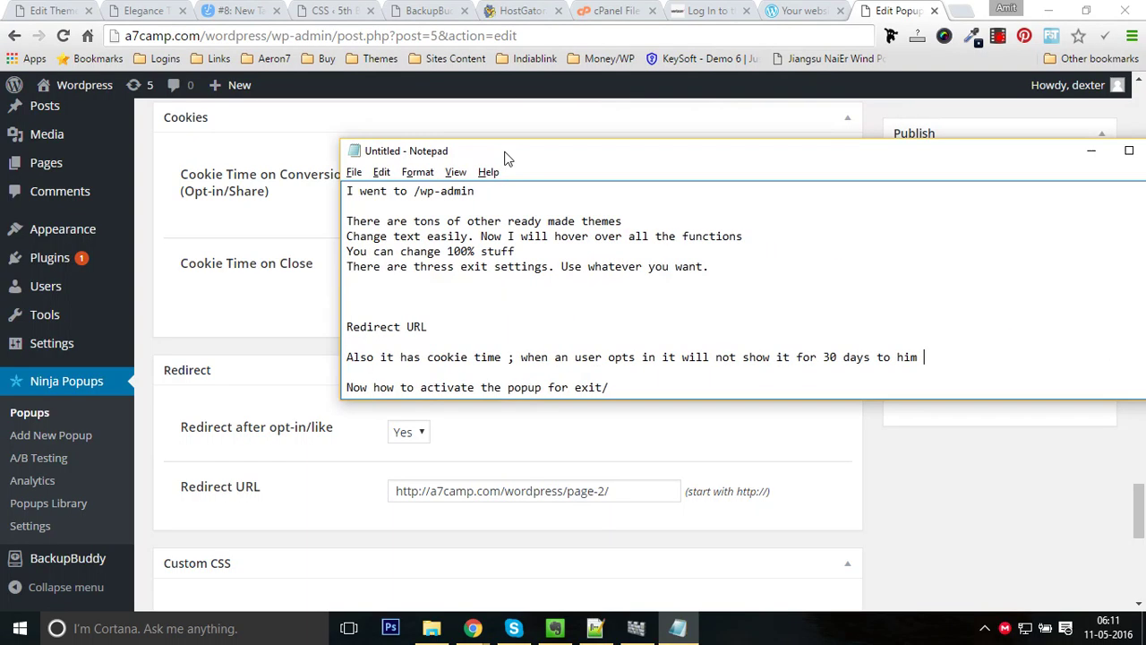
type("o him. You can test it only once.")
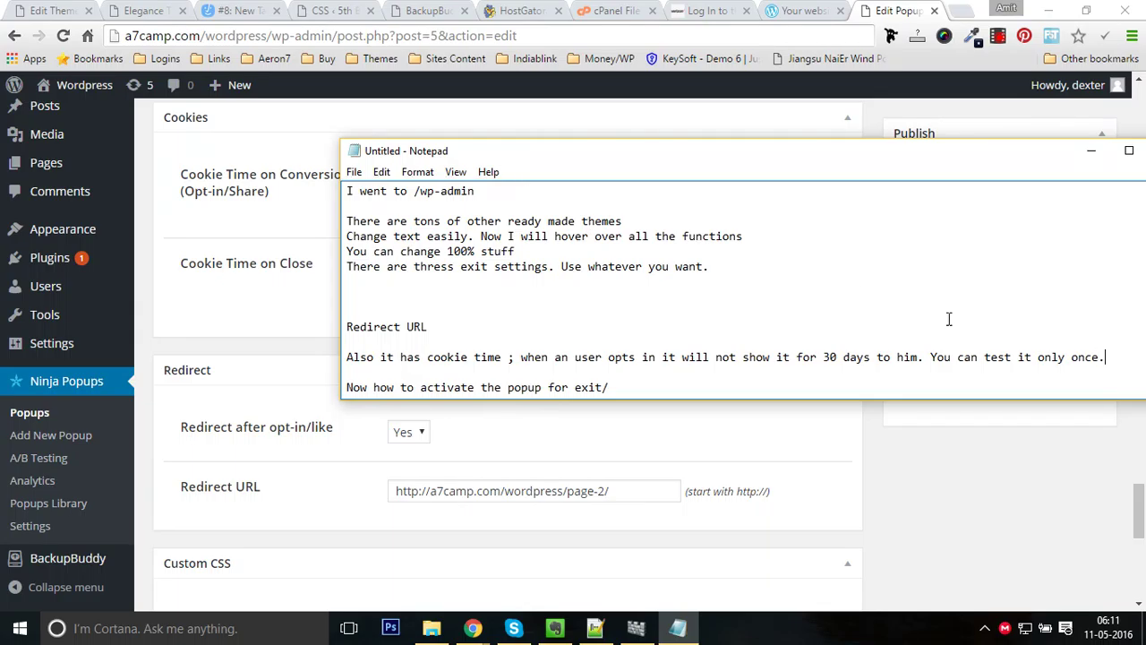
Replace the sentence "You can test it only once." in the cookie line with "I am setting it to 0.".
left_click_drag(926, 359, 1106, 357)
type("I a")
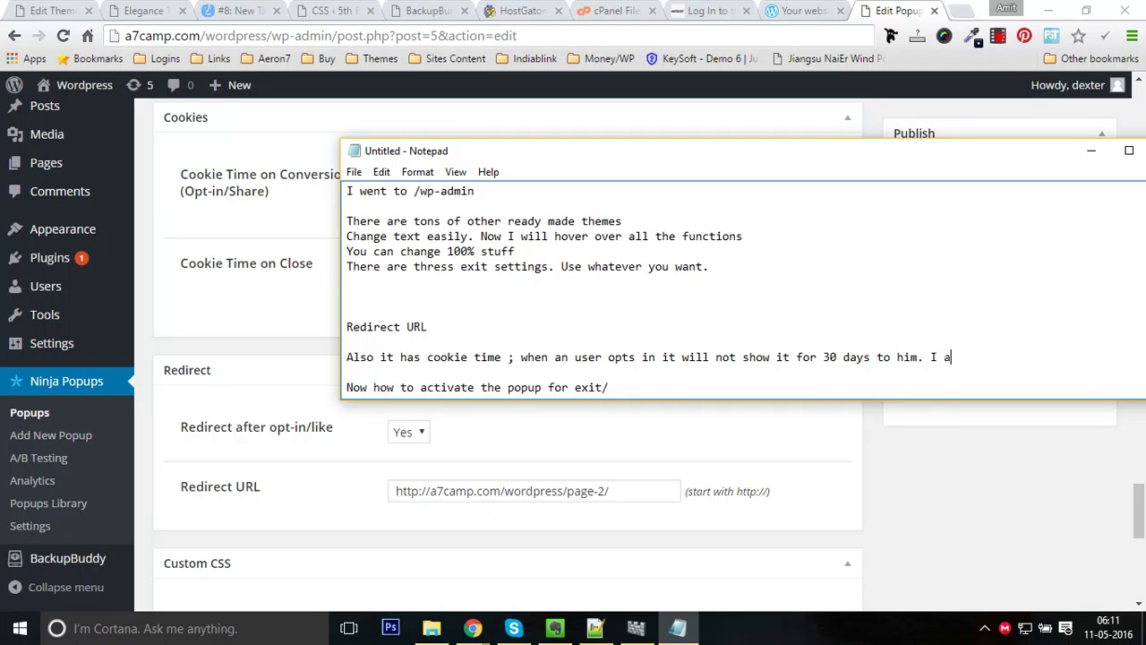
type("m settin gi")
type(".")
key("alt+Tab")
key("alt+Tab")
key("Left")
Return to Chrome and set Cookie Time on Conversion (Opt-in/Share) to 0 days.
left_click(506, 464)
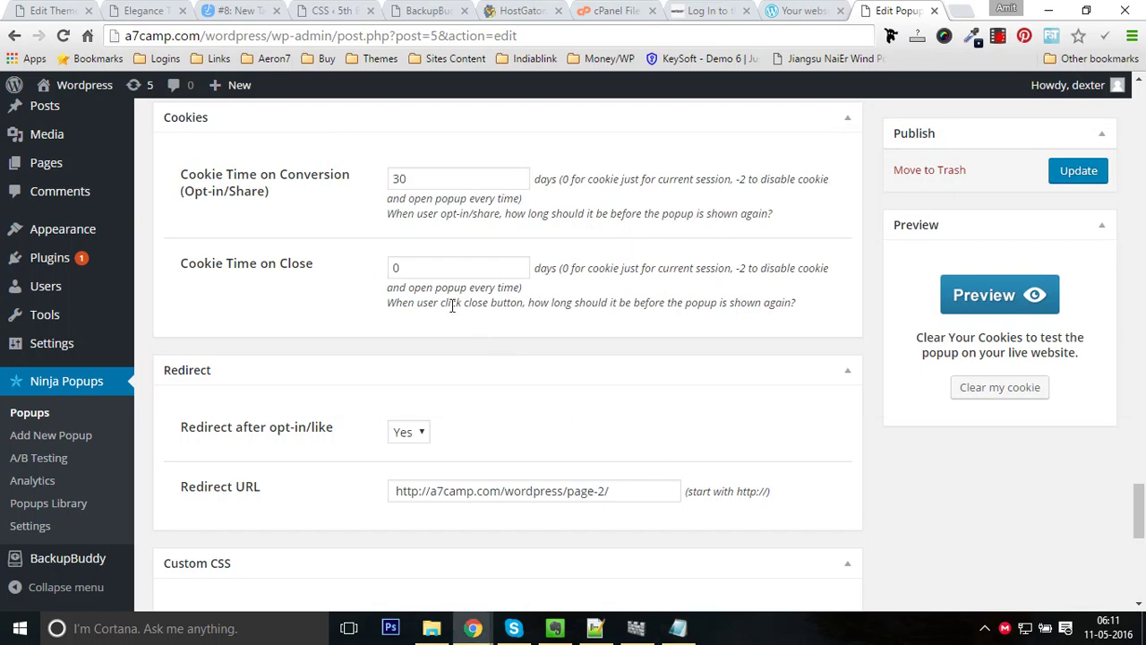
left_click(407, 179)
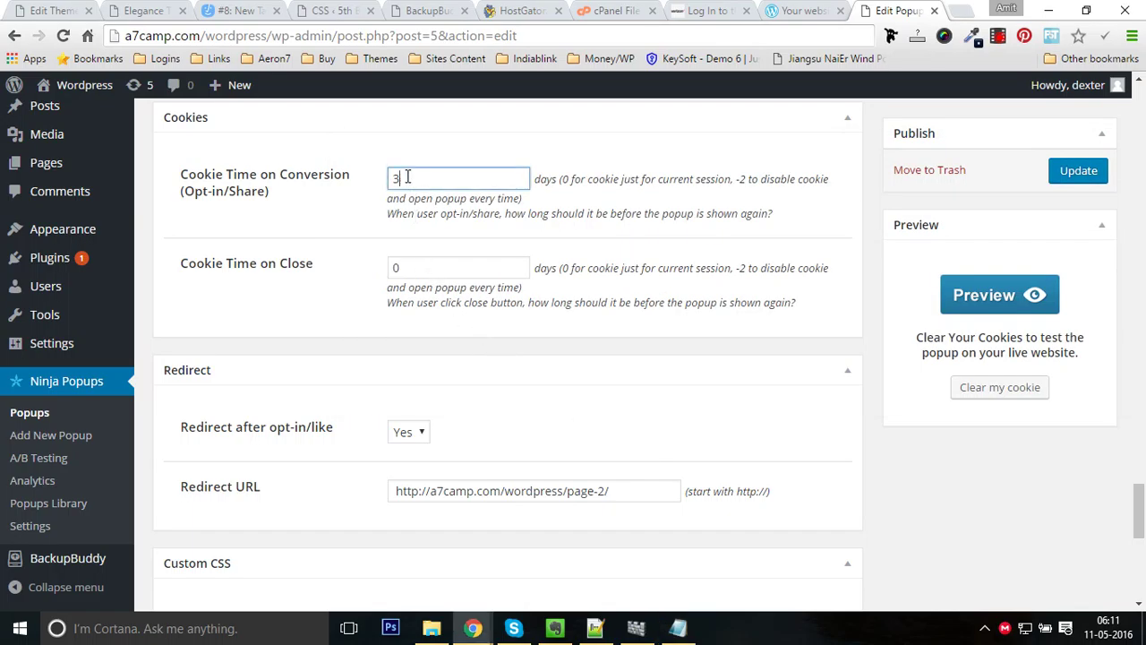
Clear the popup's test cookie and update the popup to save its settings.
left_click(994, 395)
left_click(725, 139)
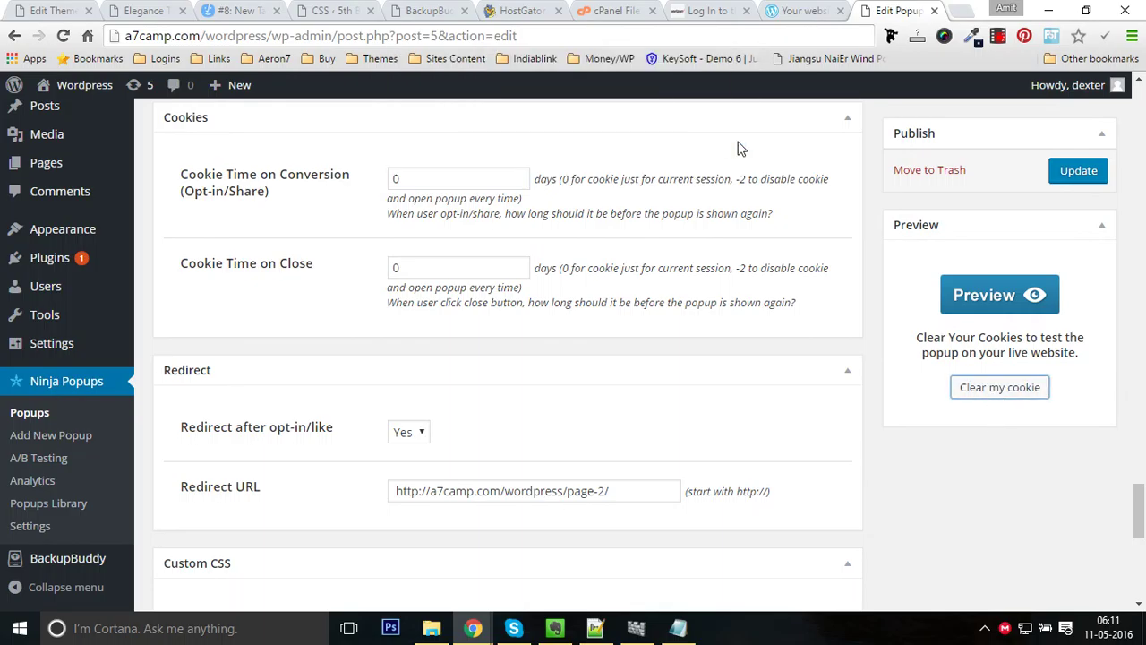
left_click(1094, 177)
Bring the Redirect settings into view and highlight the "Redirect URL" line in Notepad.
scroll(708, 273, "down", 2)
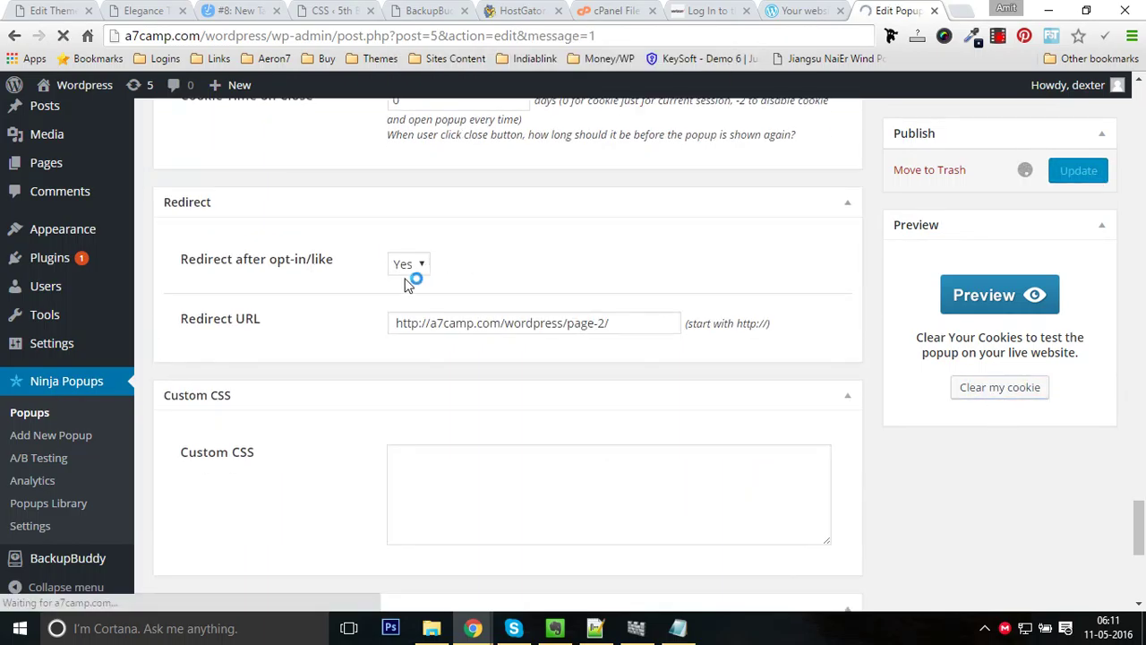
key("alt+Tab")
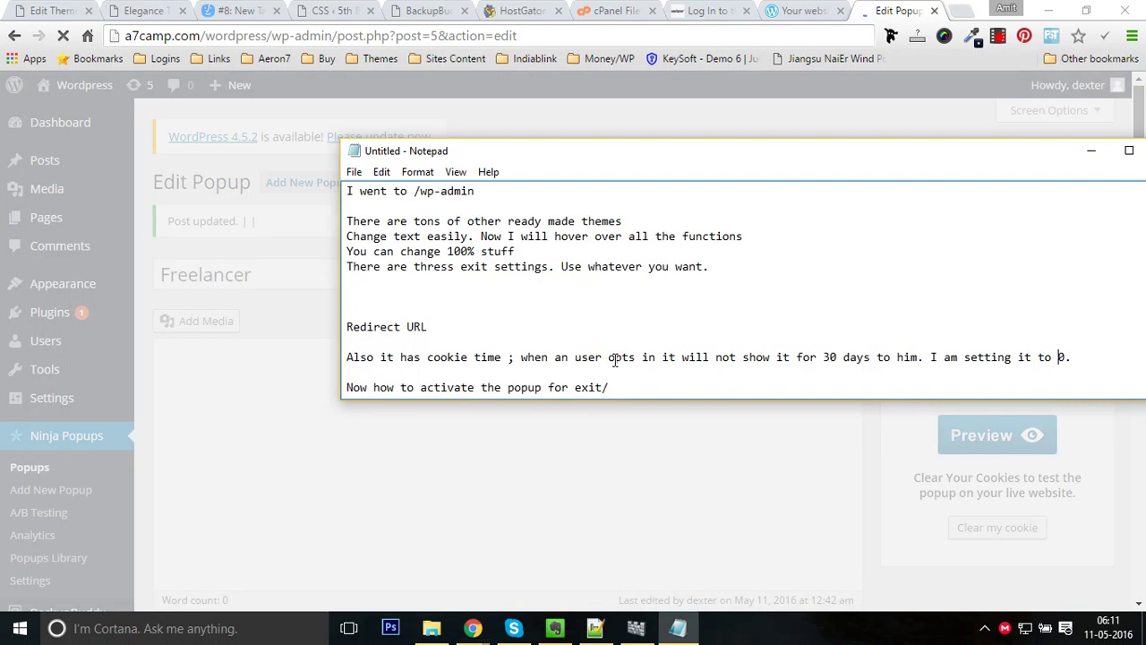
left_click_drag(444, 297, 330, 296)
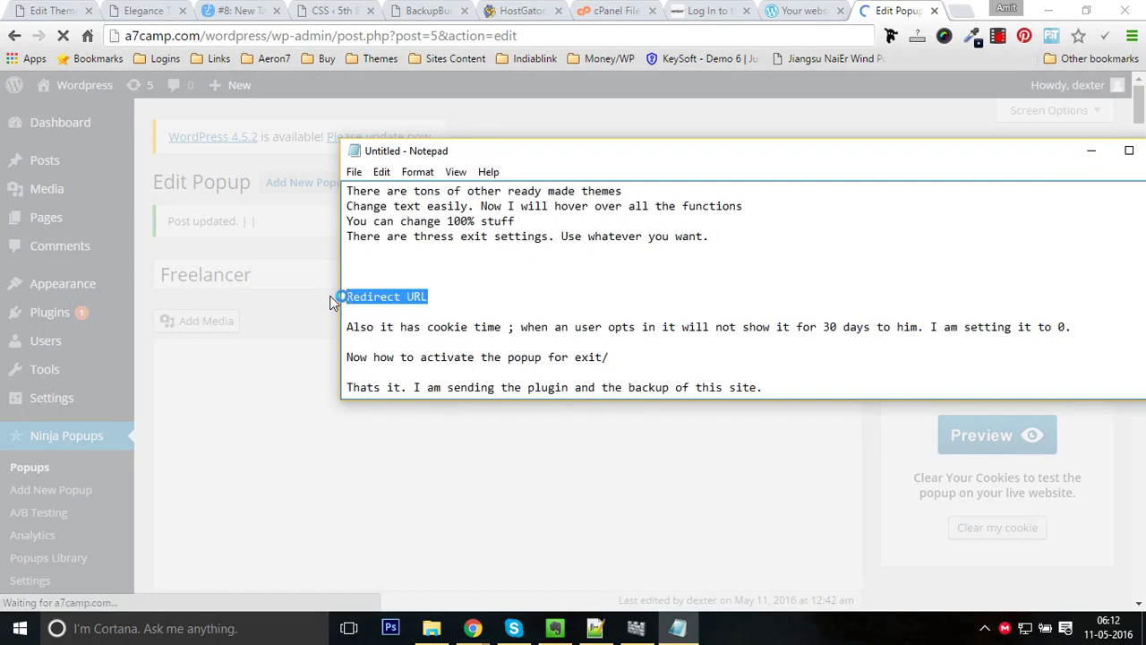
Return to Chrome and review the popup's remaining settings, from Redirect through Custom CSS and Custom JS to Mailing List.
key("alt+Tab")
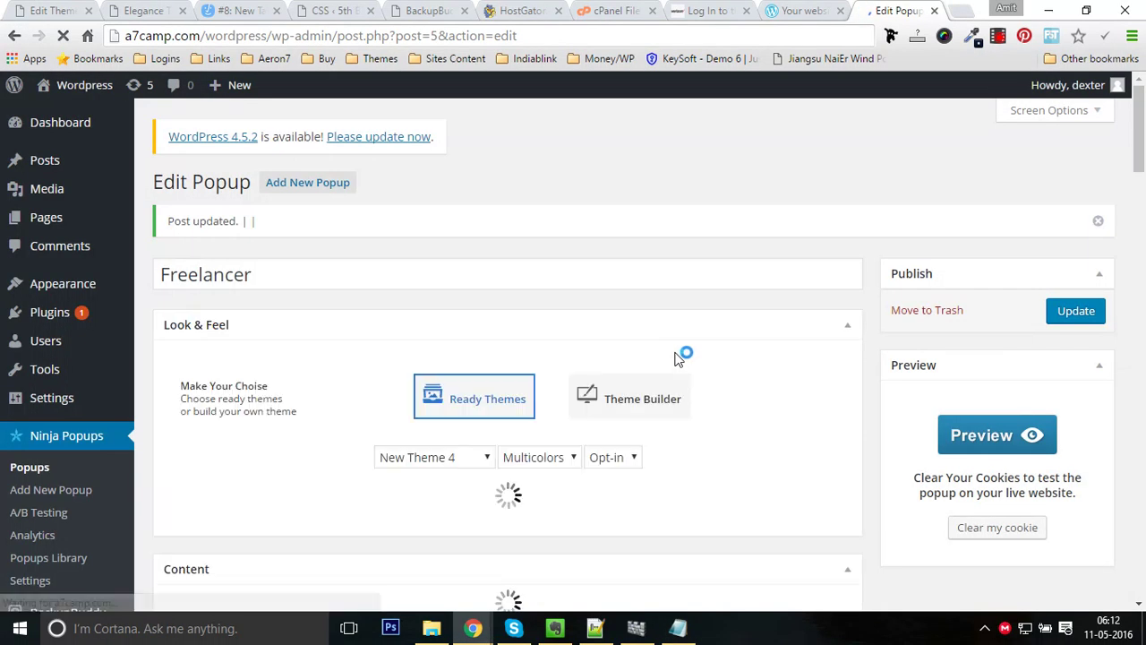
scroll(672, 349, "down", 20)
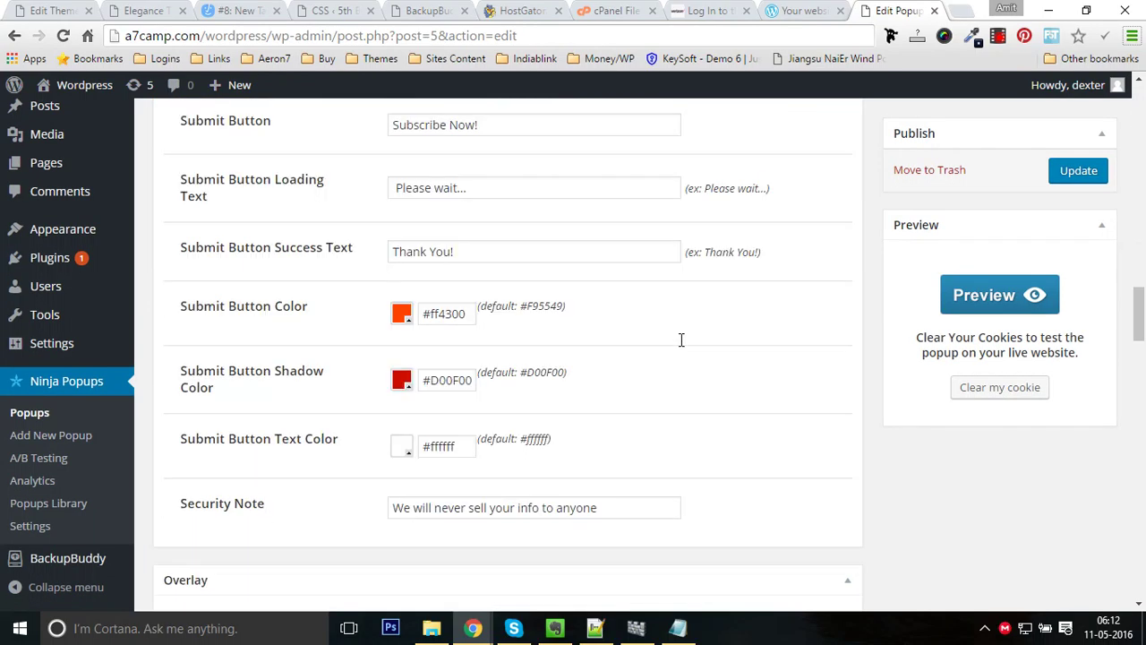
scroll(681, 339, "down", 5)
scroll(672, 344, "down", 5)
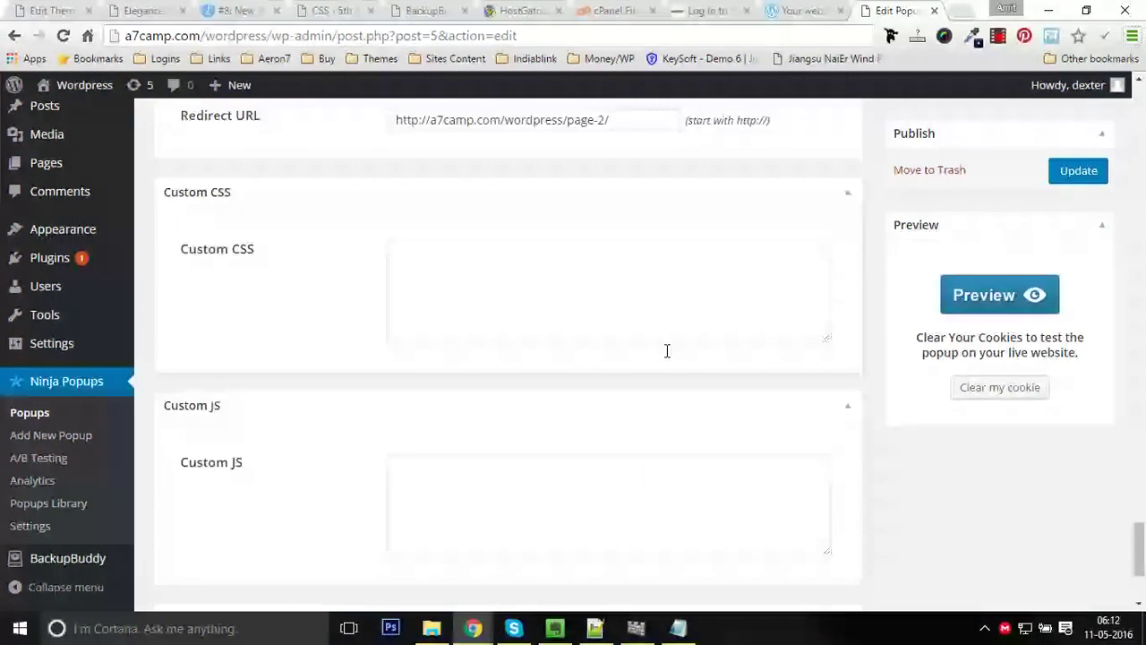
scroll(665, 348, "up", 1)
scroll(484, 249, "down", 3)
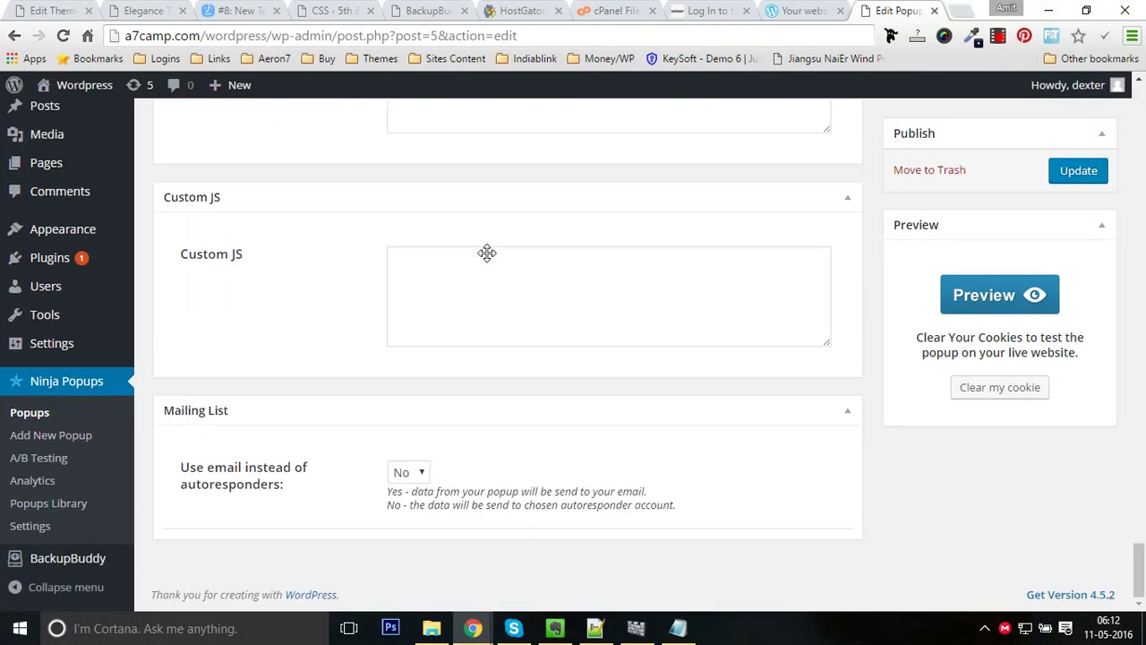
Open the Ninja Popups plugin settings and check the Enable Plugin choice under General Settings.
left_click(51, 527)
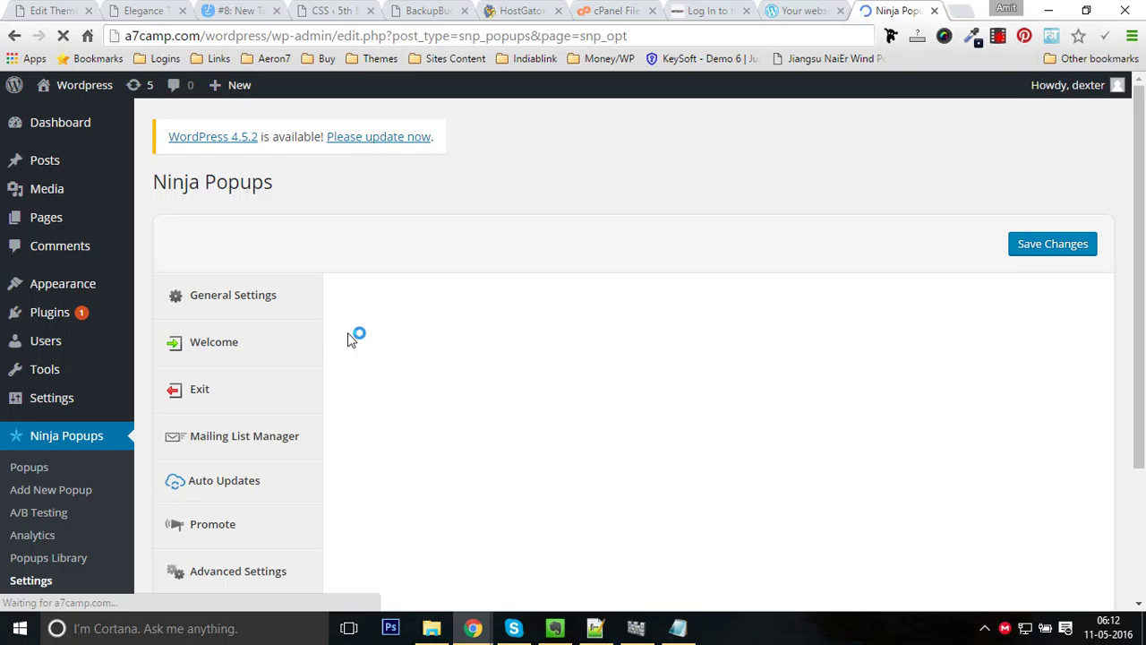
scroll(348, 332, "down", 2)
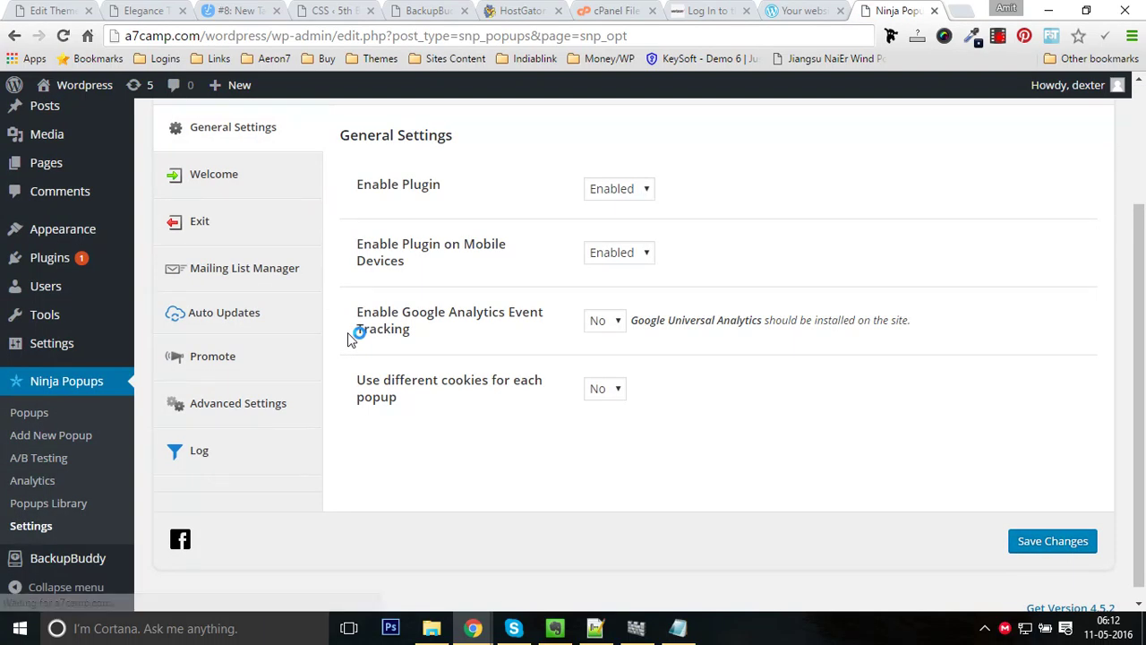
left_click(614, 188)
left_click(628, 186)
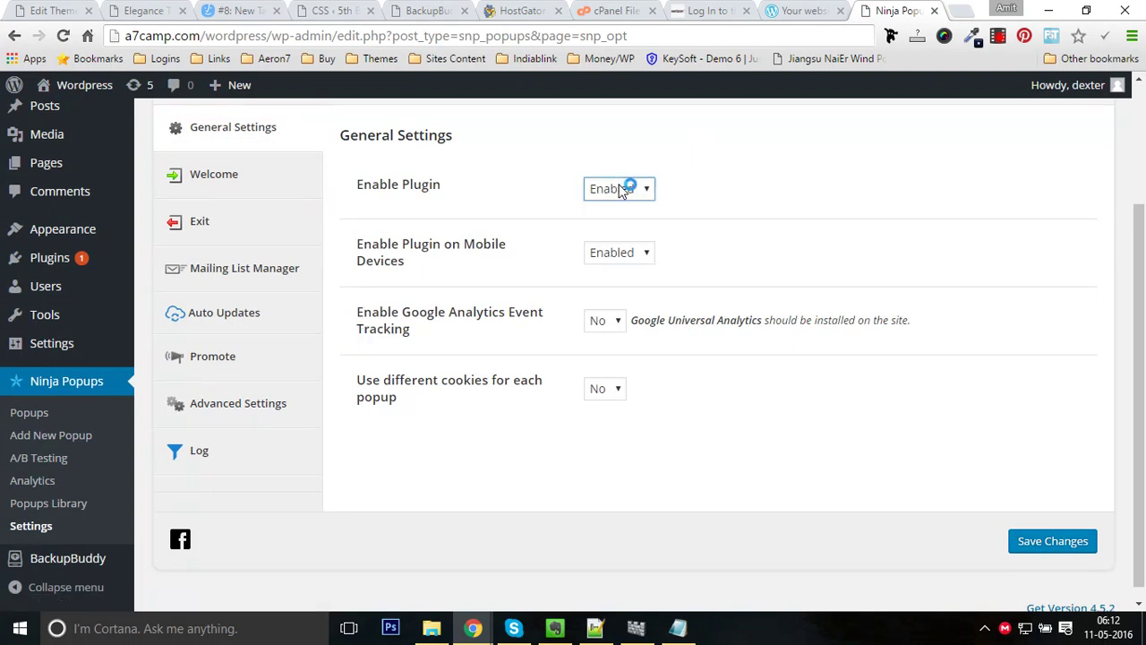
Open the plugin's Exit settings and review Default Exit Popup, Display in, external link, Excluded URLs and logged-user options.
left_click(219, 235)
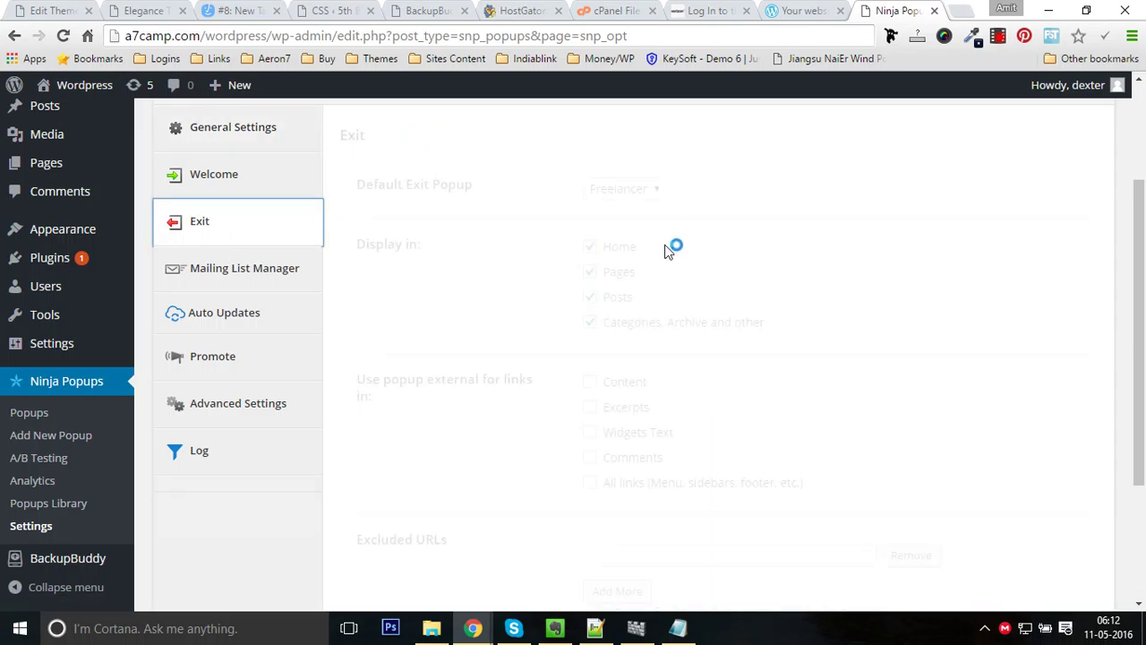
scroll(669, 540, "down", 2)
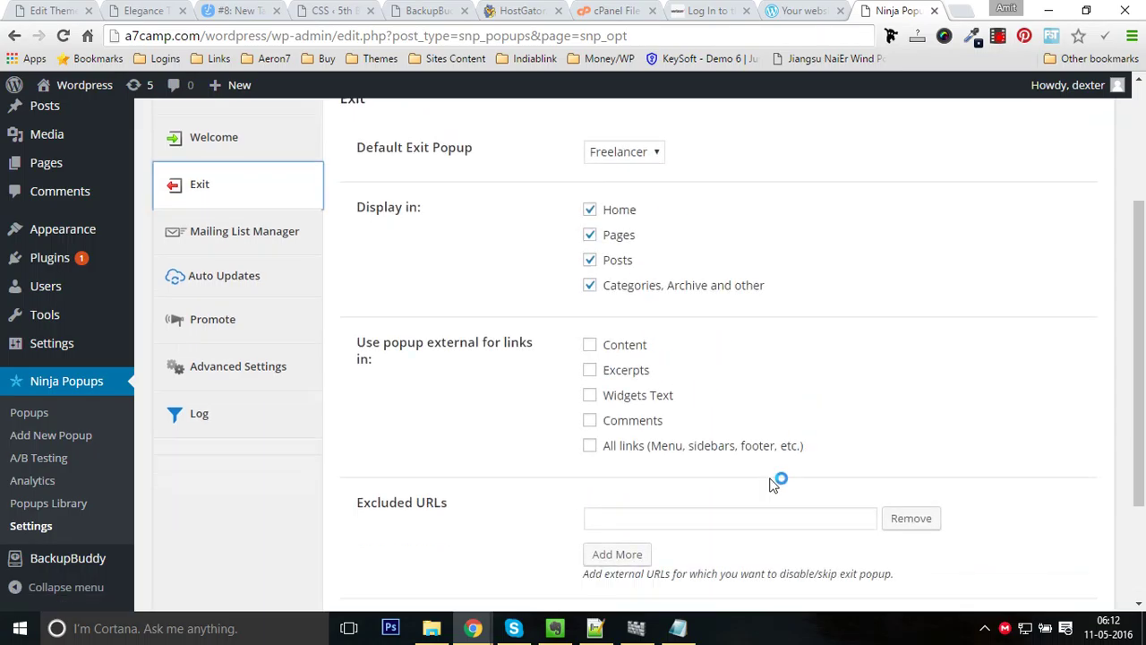
scroll(869, 146, "up", 3)
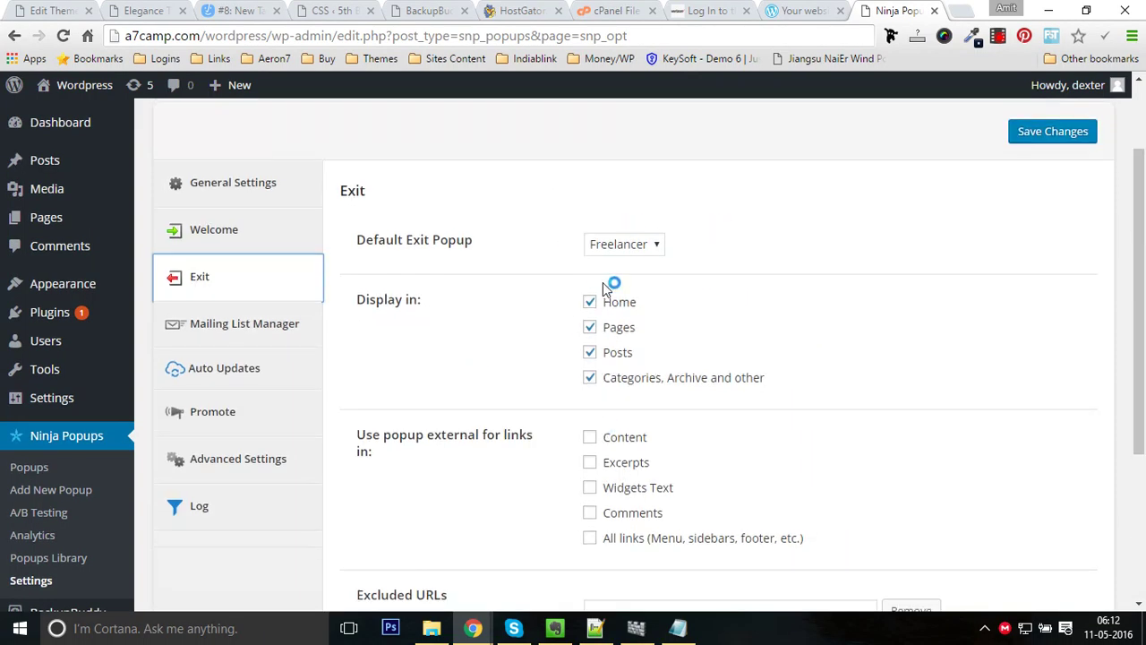
scroll(615, 356, "down", 2)
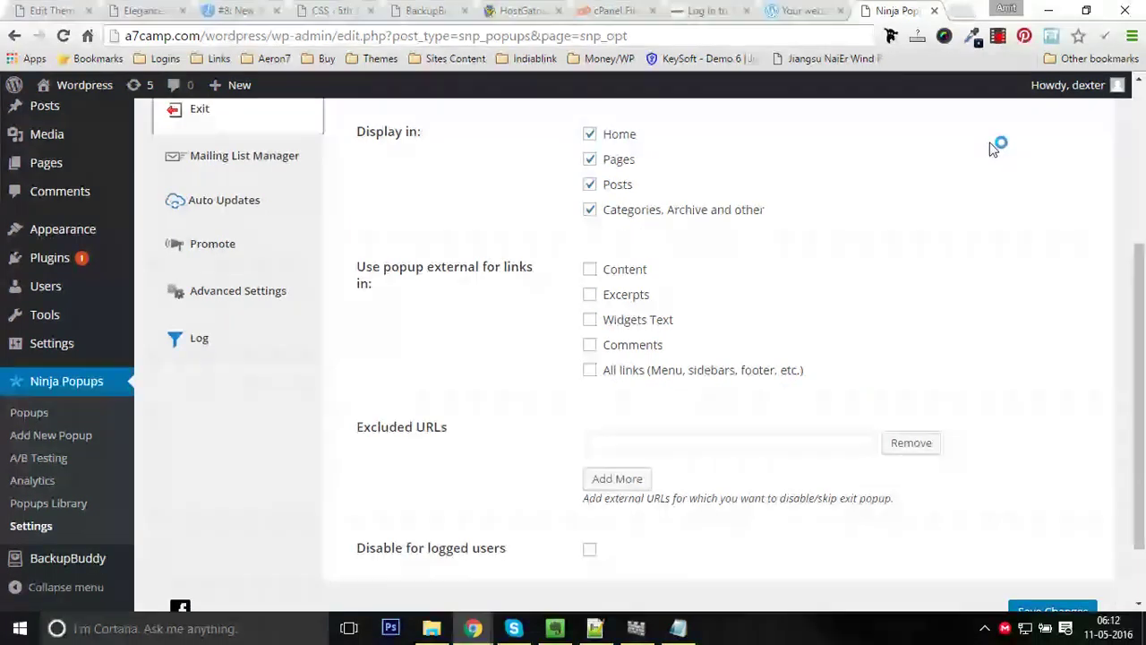
Switch to Notepad, highlight the closing line "Thats it. I am sending the plugin and the backup of this site.", and return to Chrome.
key("alt+Tab")
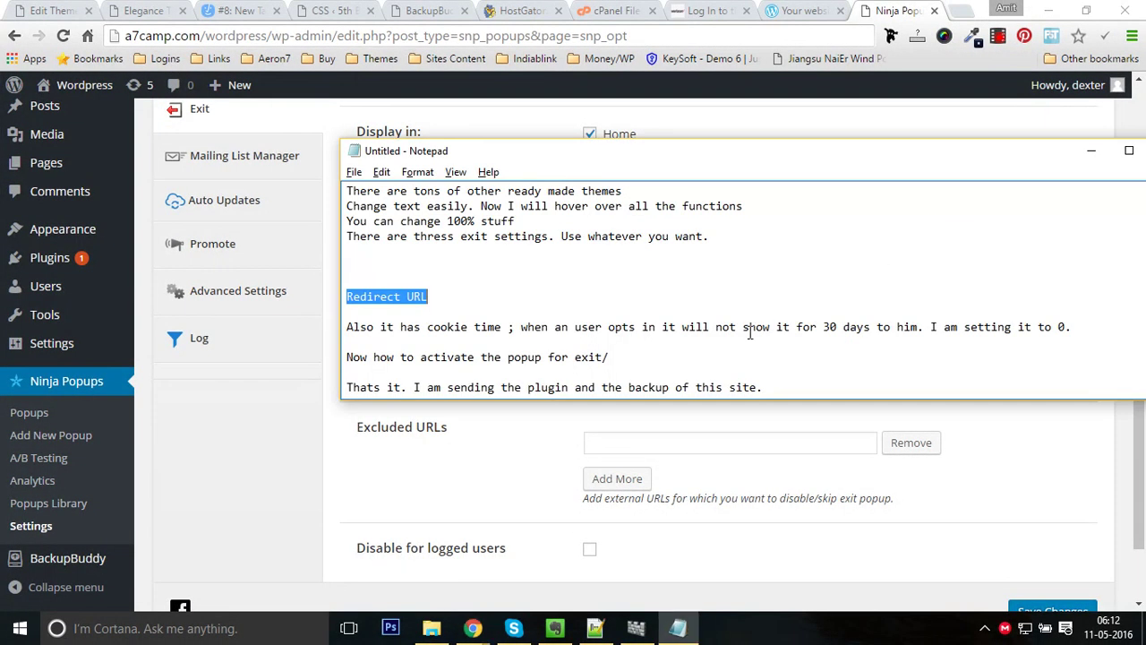
left_click(797, 372)
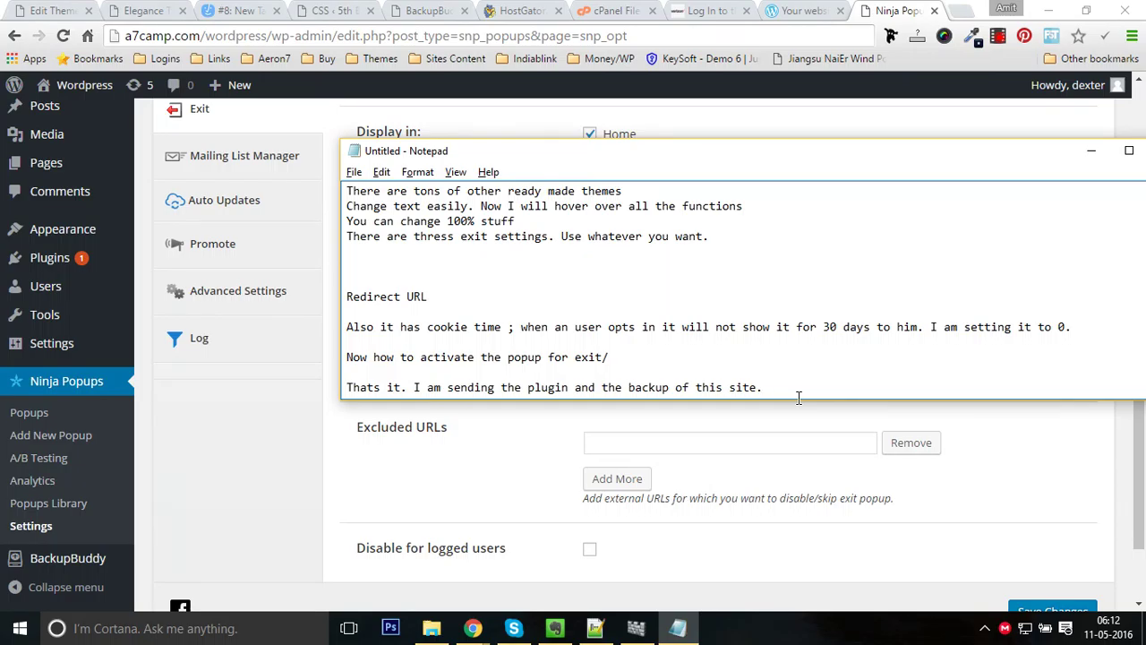
left_click_drag(768, 387, 356, 404)
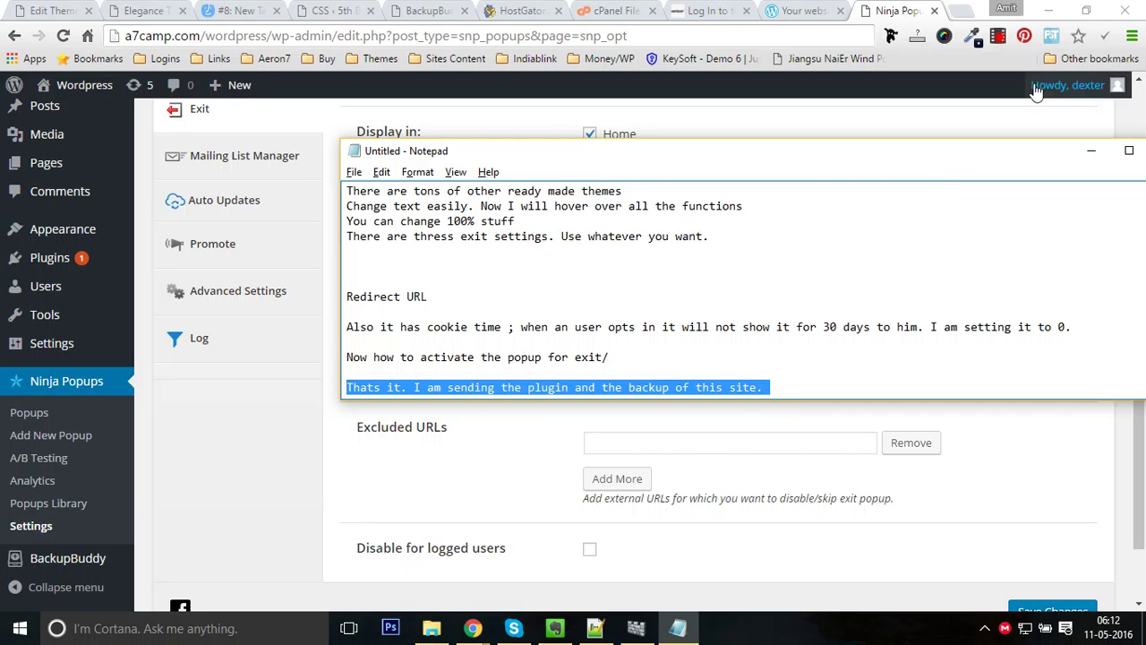
left_click(998, 35)
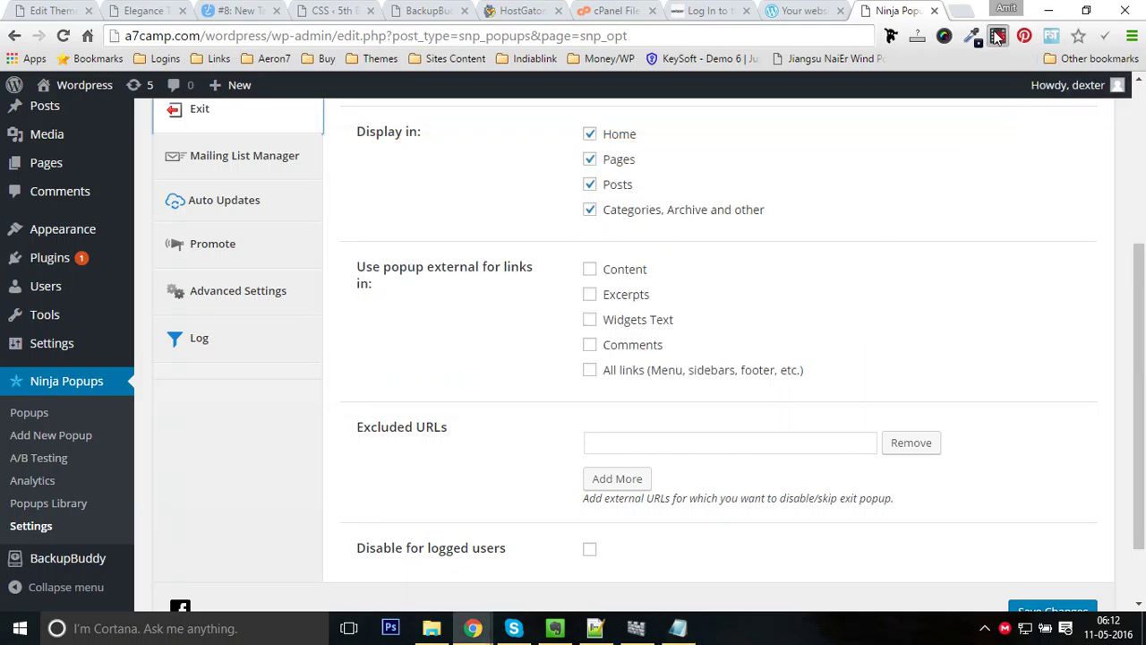